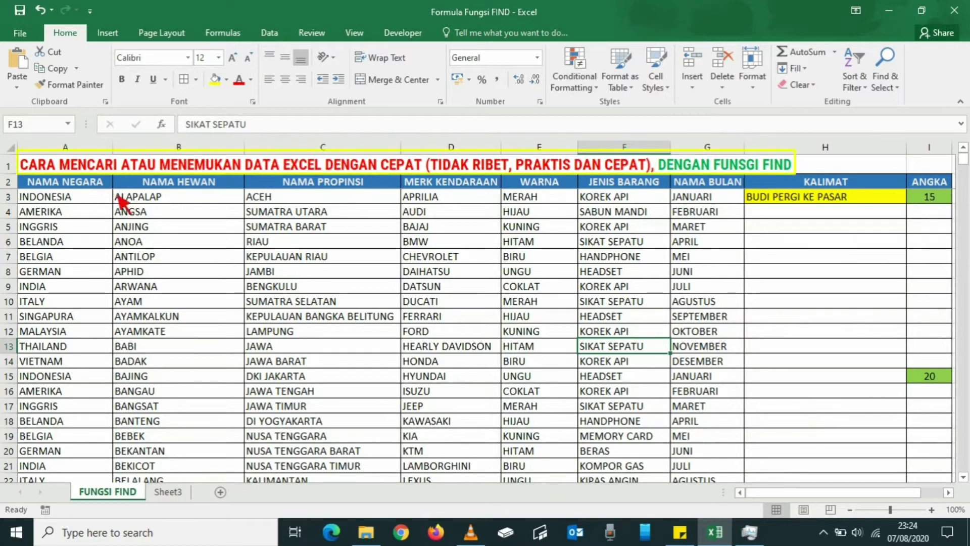
Step: Point out the A1 table title and each column heading from NAMA NEGARA to ANGKA
left_click(78, 164)
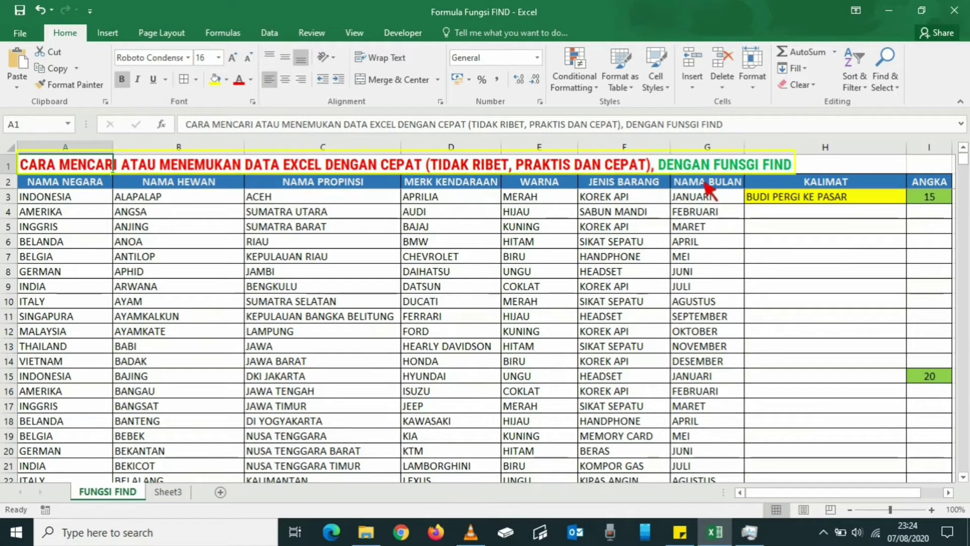
left_click(464, 284)
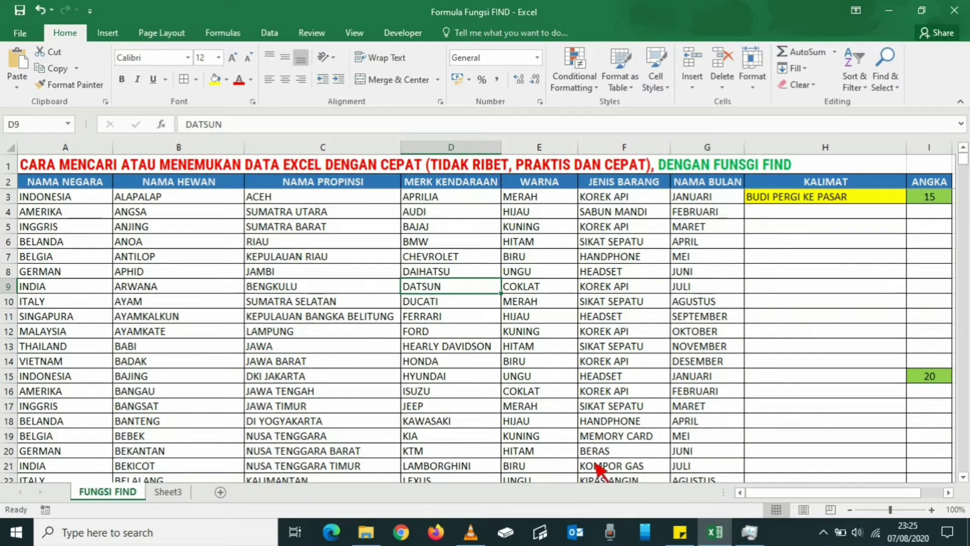
left_click_drag(780, 489, 780, 491)
left_click(88, 185)
left_click(191, 182)
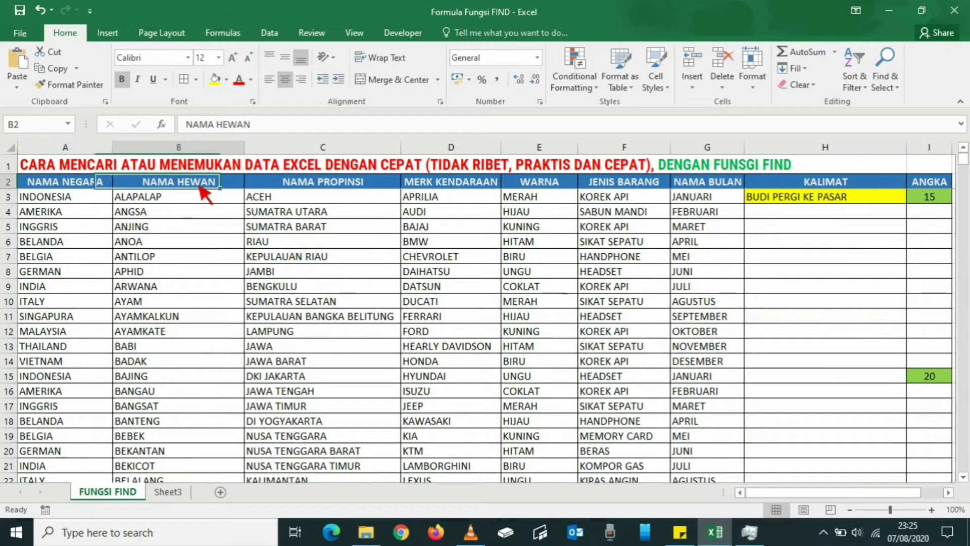
left_click(331, 183)
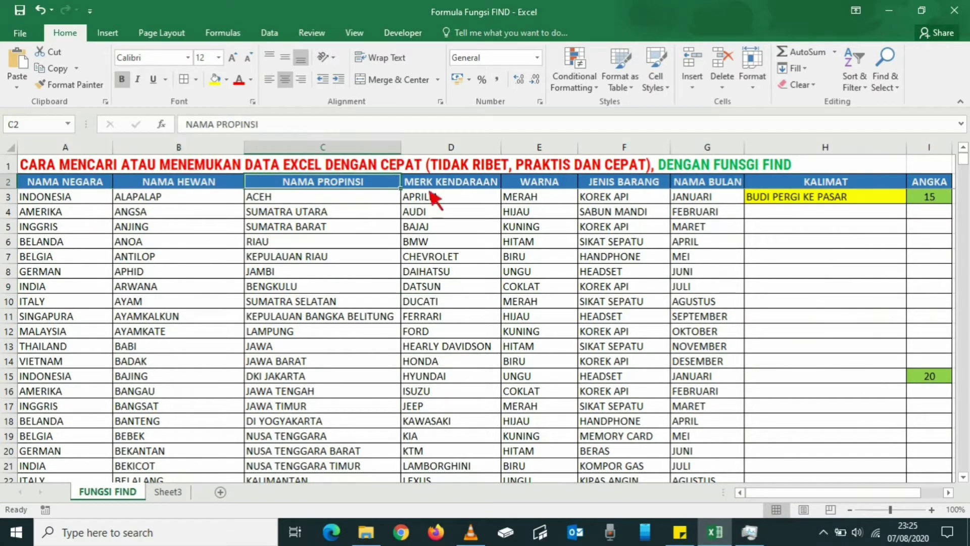
left_click(461, 185)
left_click(547, 186)
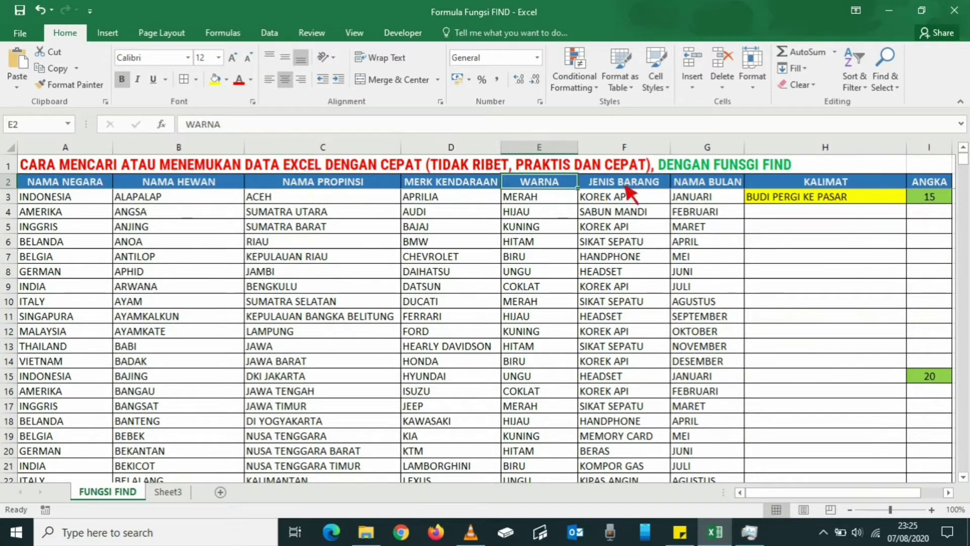
left_click(648, 187)
left_click(720, 186)
left_click(825, 186)
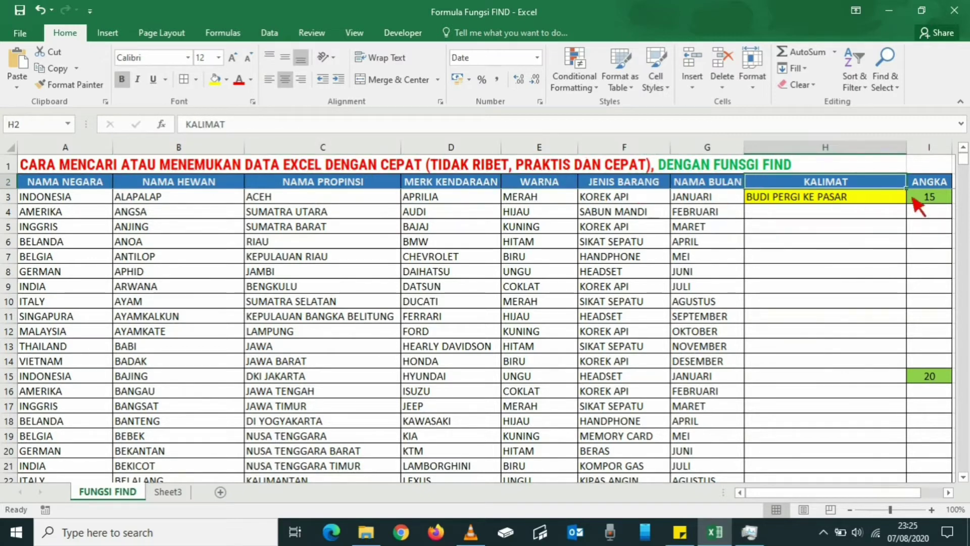
left_click(932, 185)
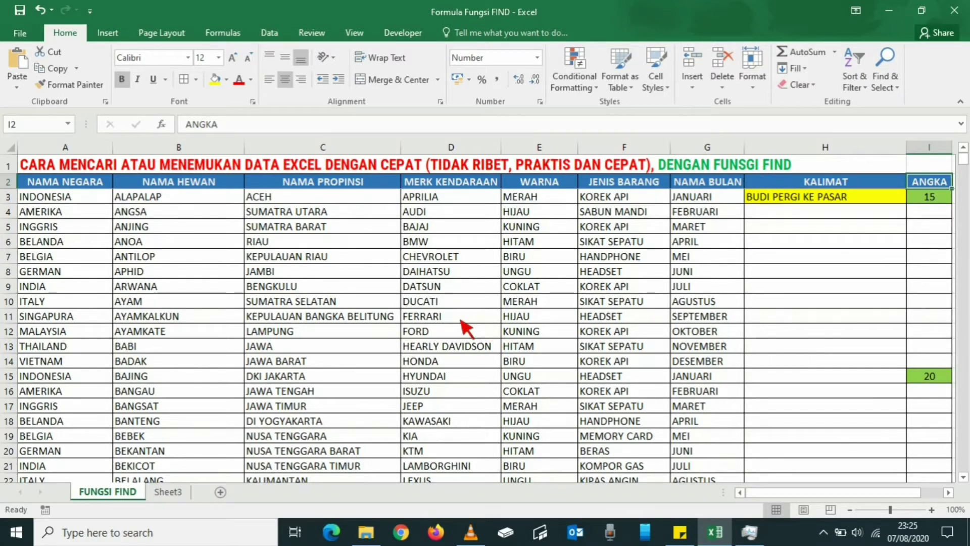
Step: Scroll down the data, then drag the vertical scrollbar back to the top
scroll(463, 326, "down", 5)
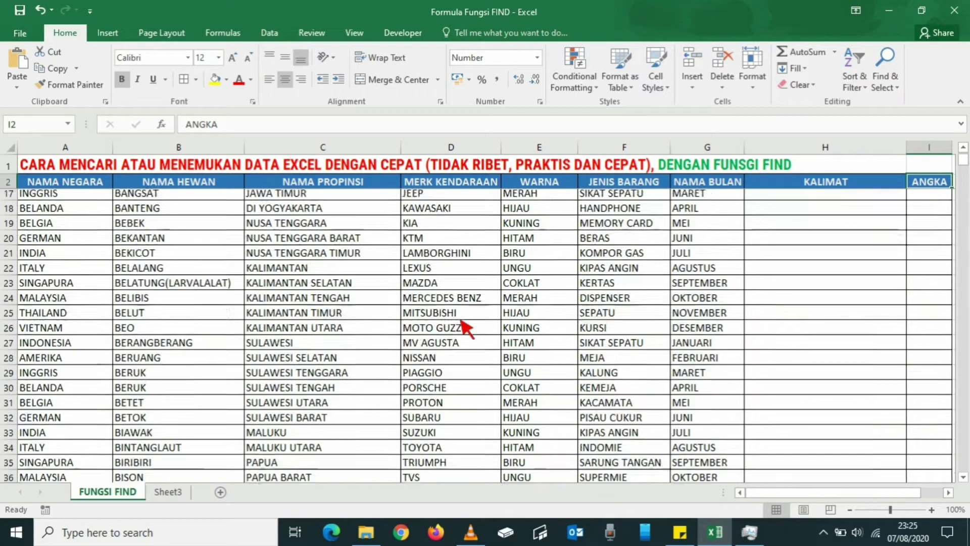
scroll(463, 326, "down", 8)
scroll(463, 326, "down", 12)
scroll(463, 326, "down", 10)
scroll(463, 326, "down", 20)
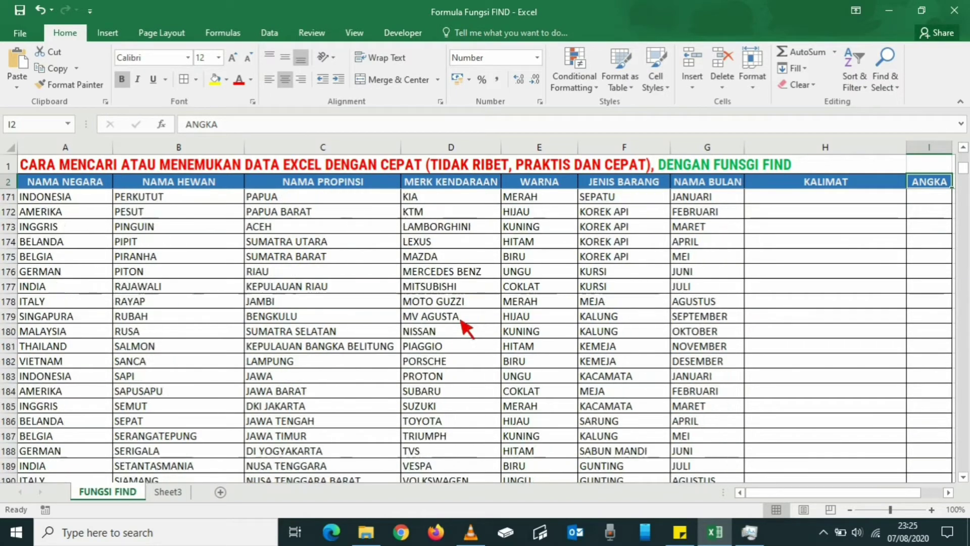
scroll(920, 250, "down", 11)
mouse_move(964, 178)
left_mouse_down()
mouse_move(967, 349)
mouse_move(965, 333)
left_mouse_up()
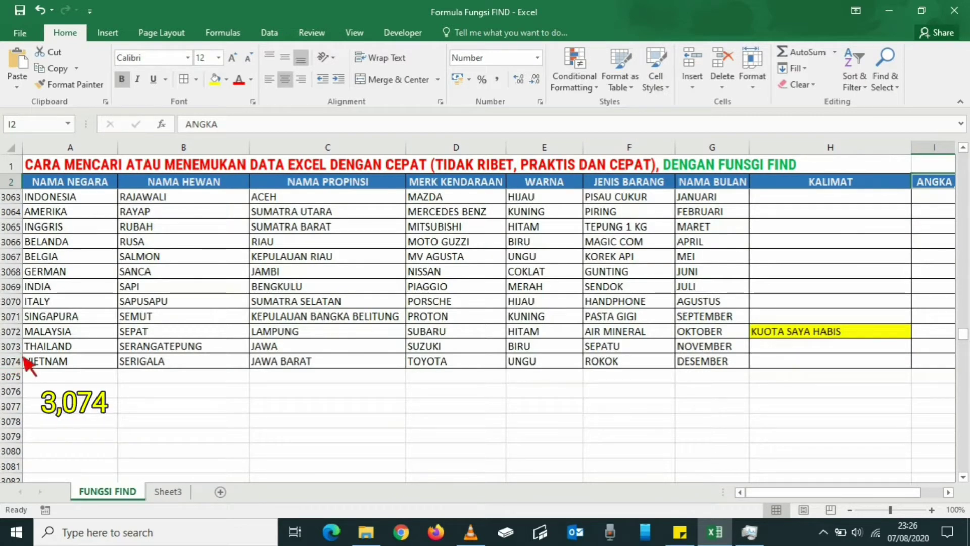
left_click(964, 336)
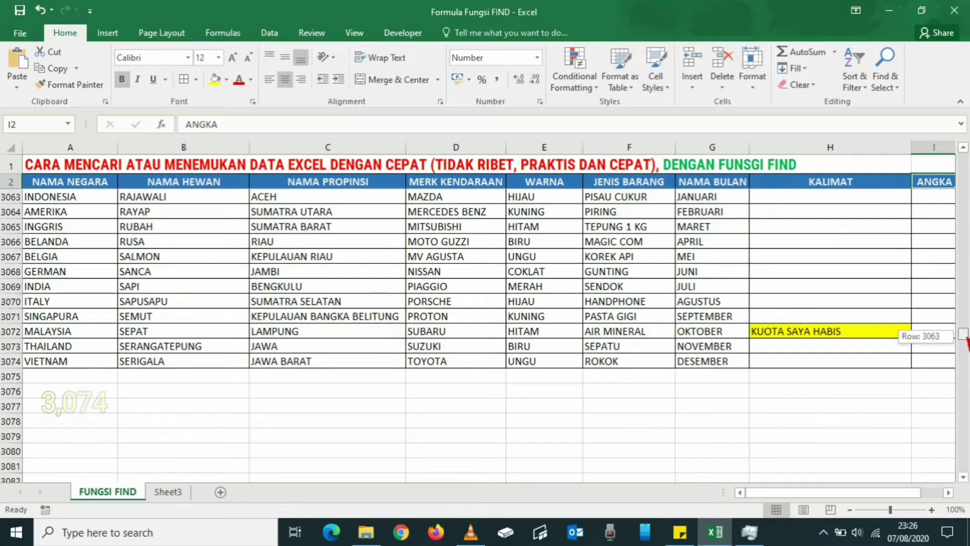
left_click_drag(965, 339, 964, 158)
left_click(131, 292)
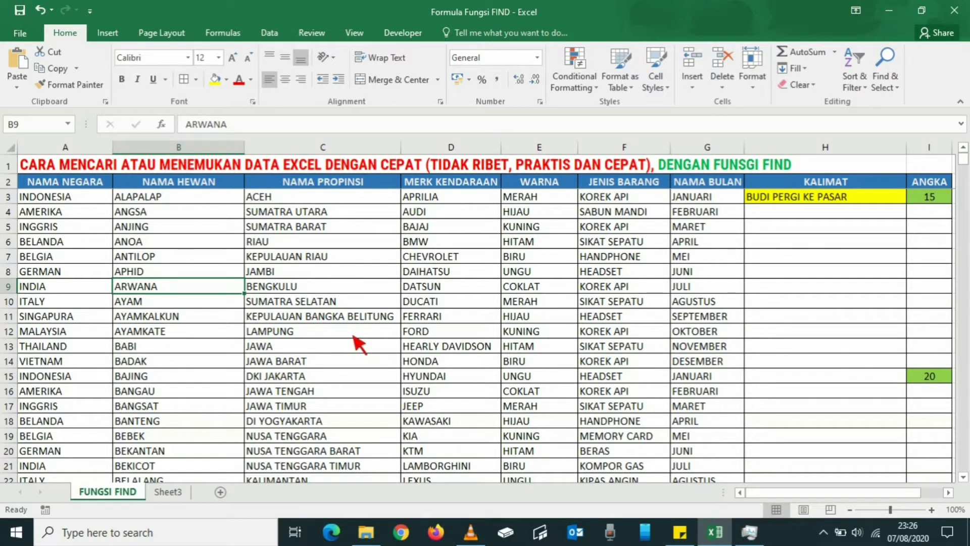
Step: Scroll to row 220 and point out AMERIKA, WALET and JAWA TENGAH
scroll(358, 344, "down", 5)
scroll(358, 344, "down", 3)
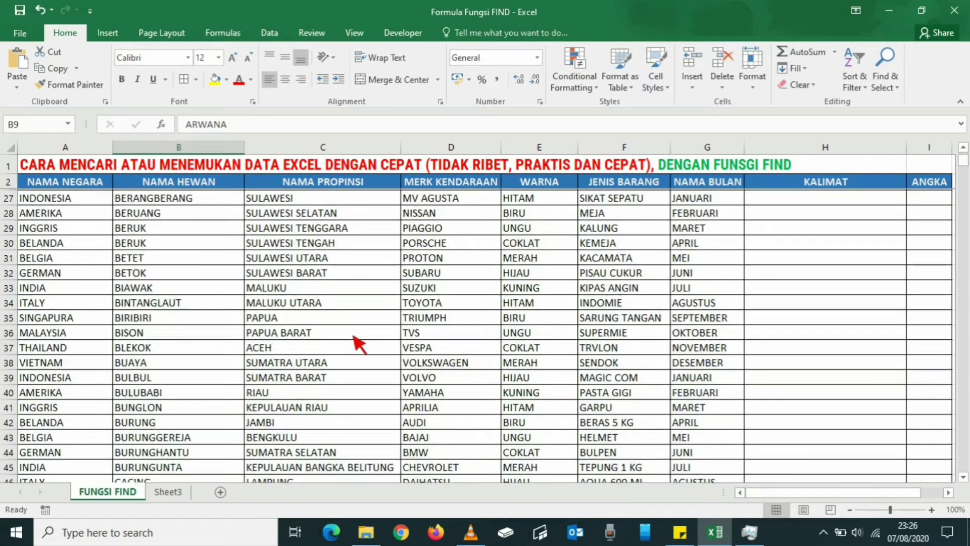
scroll(359, 343, "down", 6)
scroll(359, 343, "down", 7)
scroll(359, 344, "down", 6)
scroll(359, 343, "down", 10)
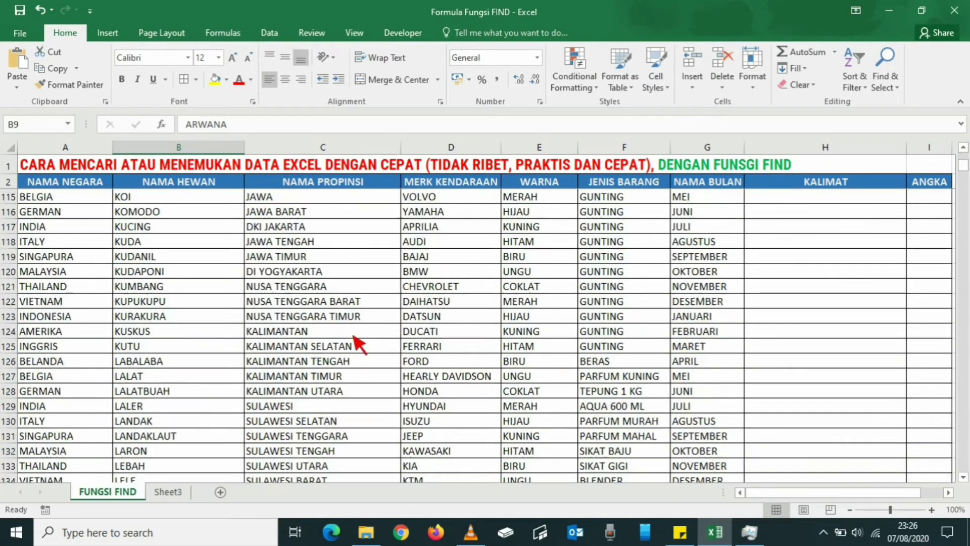
scroll(359, 343, "down", 9)
scroll(359, 343, "down", 7)
scroll(360, 344, "down", 5)
scroll(360, 344, "down", 5)
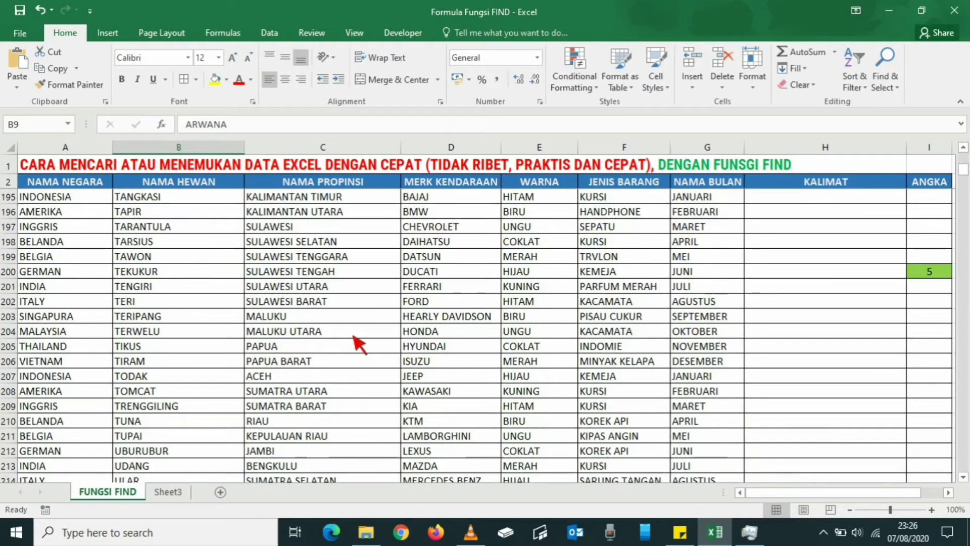
scroll(359, 344, "down", 5)
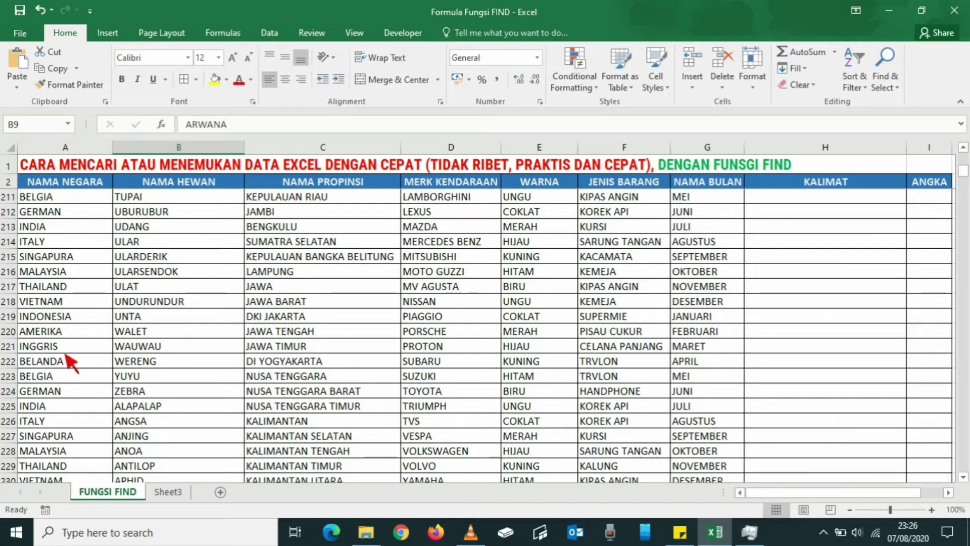
left_click(72, 331)
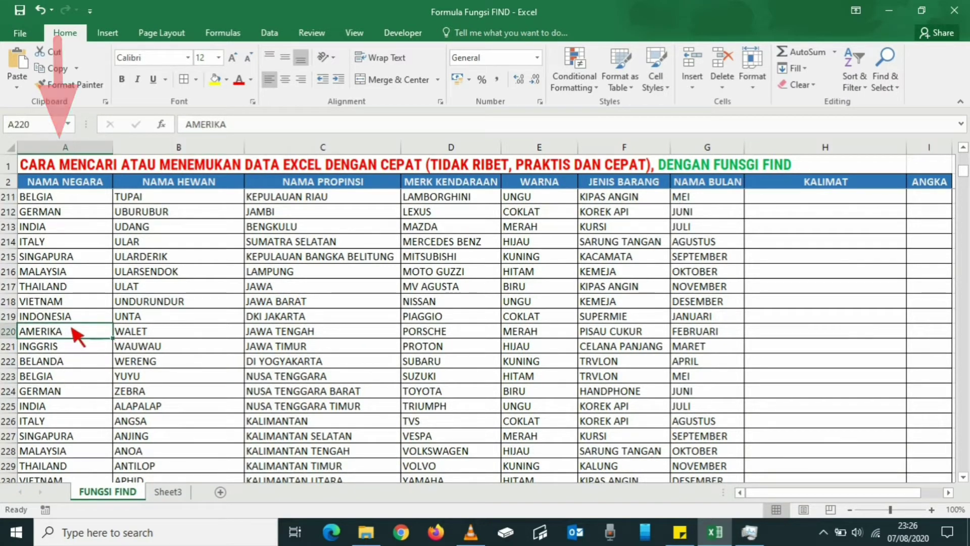
left_click(186, 333)
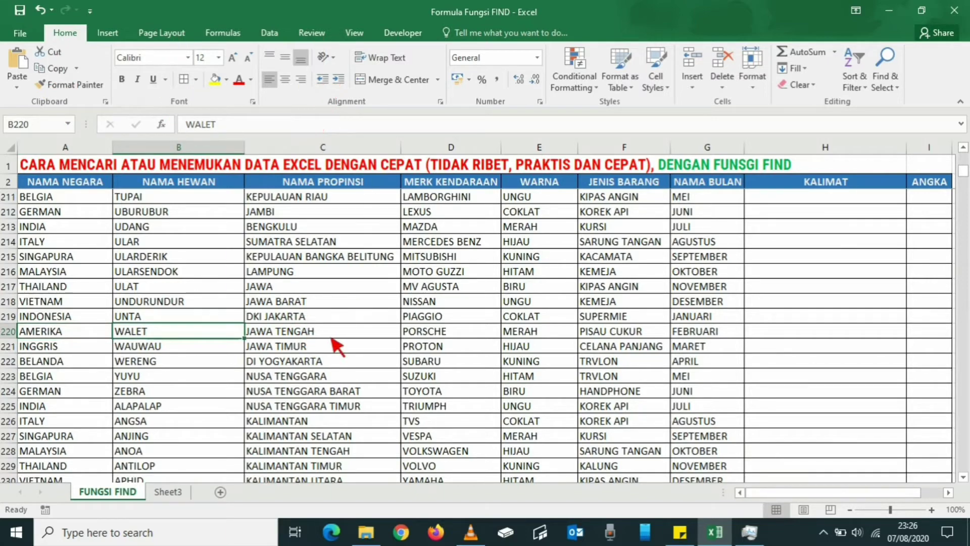
left_click(336, 331)
left_click_drag(868, 493, 834, 493)
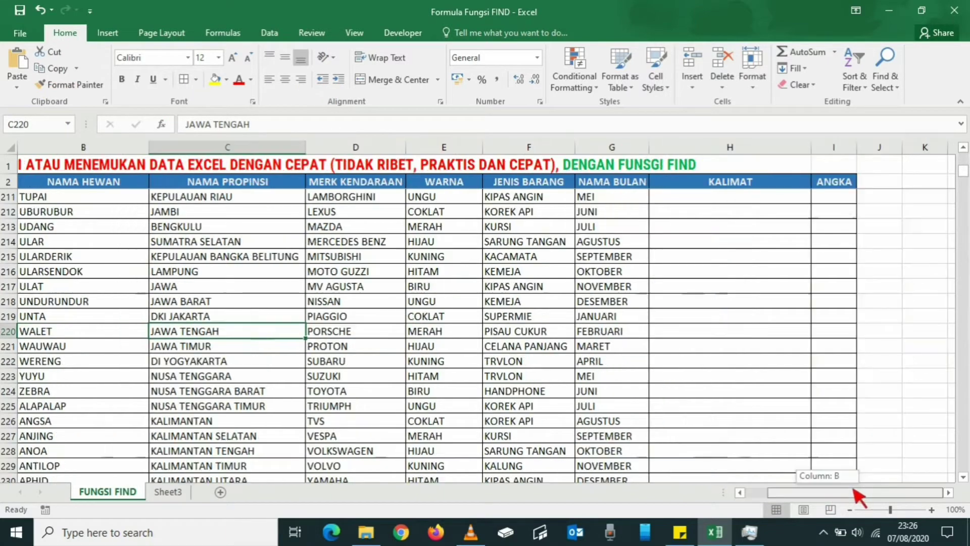
left_click(801, 492)
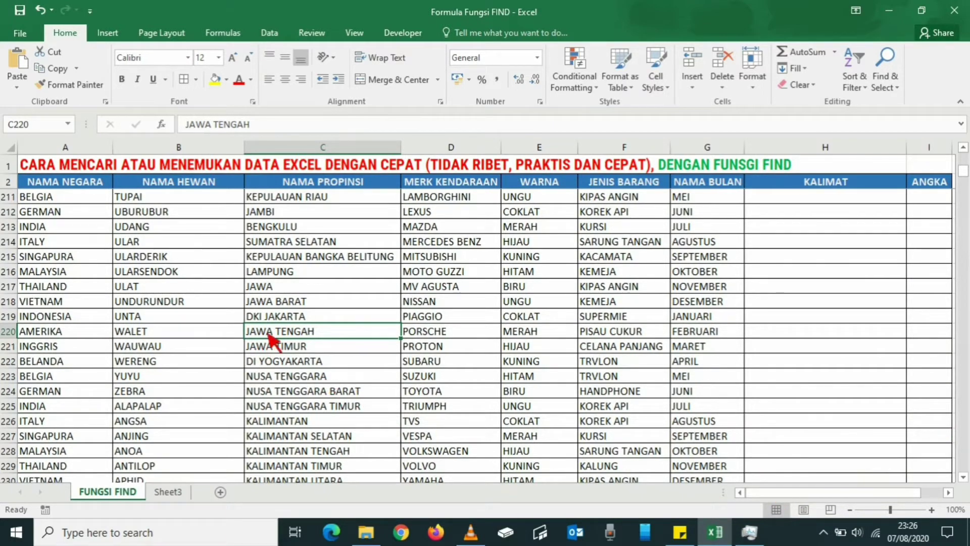
Step: Browse further down the table and return to the first rows
scroll(400, 320, "down", 4)
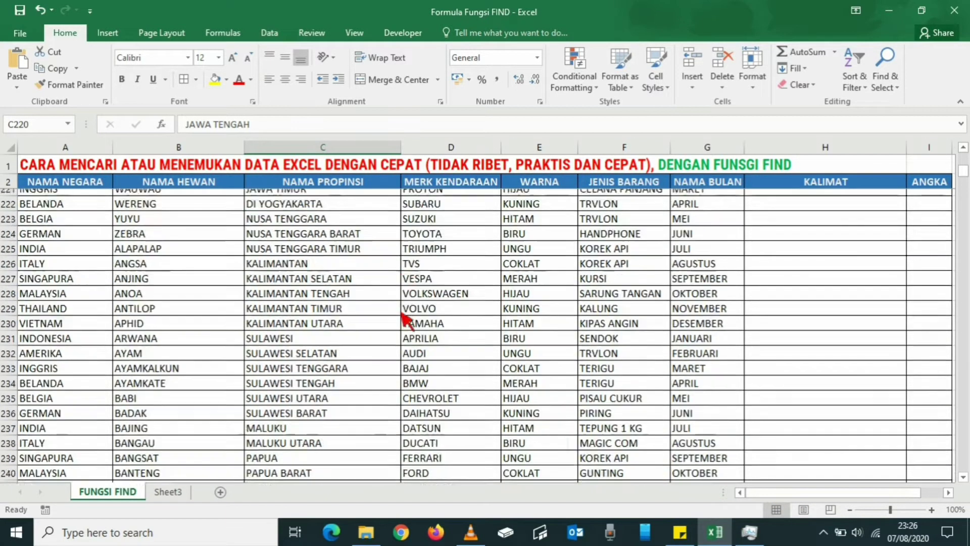
scroll(400, 321, "down", 12)
scroll(401, 324, "down", 13)
scroll(402, 323, "down", 16)
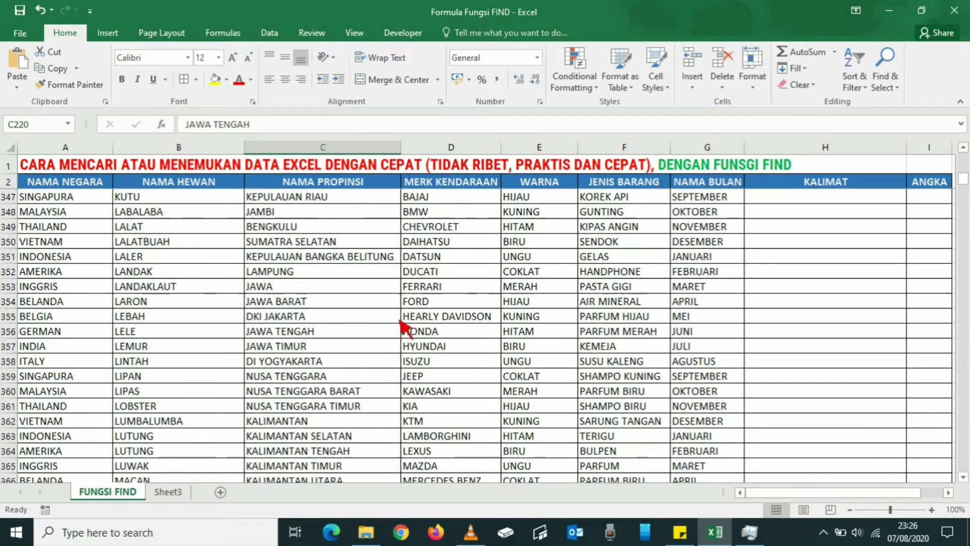
scroll(402, 323, "down", 8)
scroll(402, 323, "down", 17)
scroll(402, 323, "down", 13)
scroll(402, 323, "down", 8)
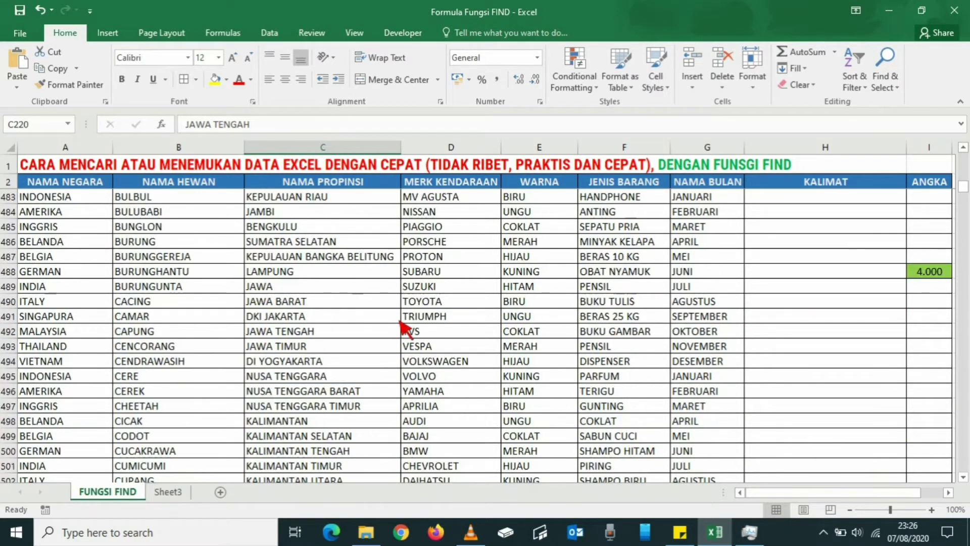
scroll(401, 323, "down", 8)
scroll(402, 324, "down", 19)
scroll(402, 324, "down", 16)
scroll(401, 326, "down", 11)
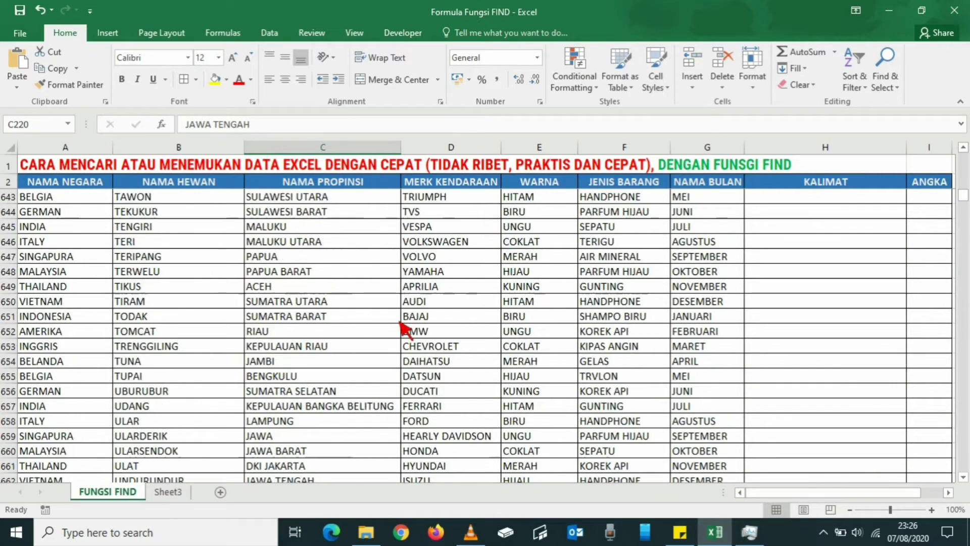
scroll(402, 326, "down", 8)
scroll(401, 326, "down", 16)
scroll(402, 325, "down", 8)
scroll(401, 326, "down", 8)
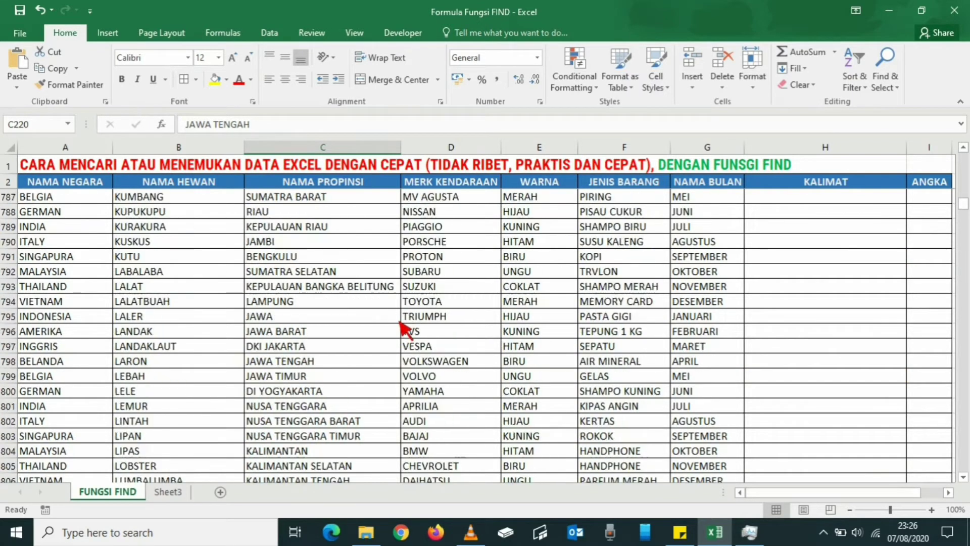
scroll(401, 326, "down", 8)
scroll(401, 326, "down", 8)
scroll(401, 326, "down", 8)
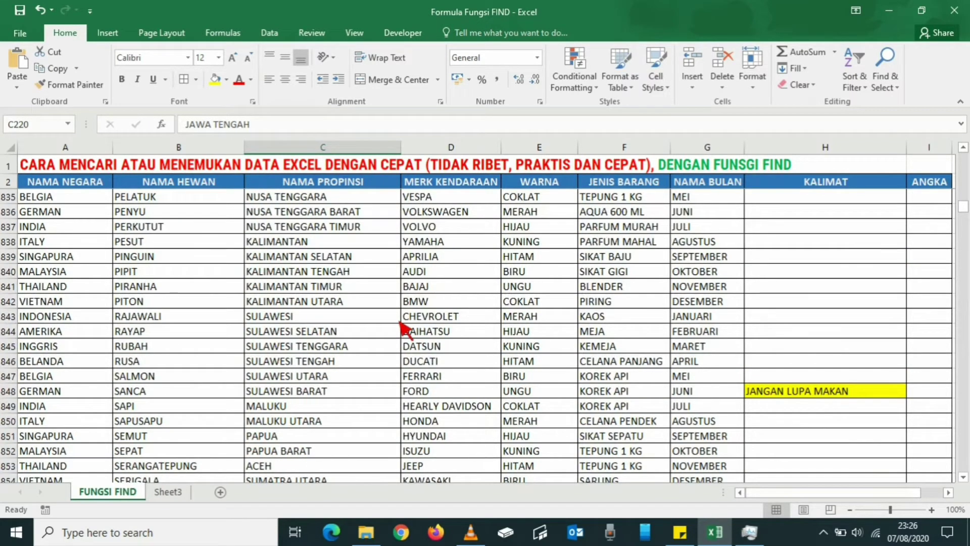
scroll(403, 328, "up", 10)
scroll(402, 328, "up", 6)
scroll(403, 329, "up", 8)
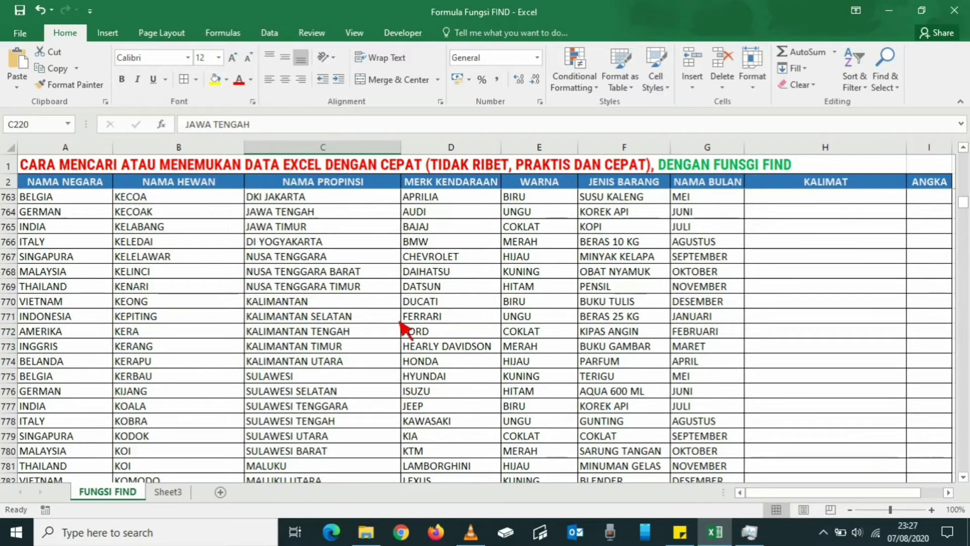
scroll(402, 325, "up", 17)
scroll(401, 326, "up", 17)
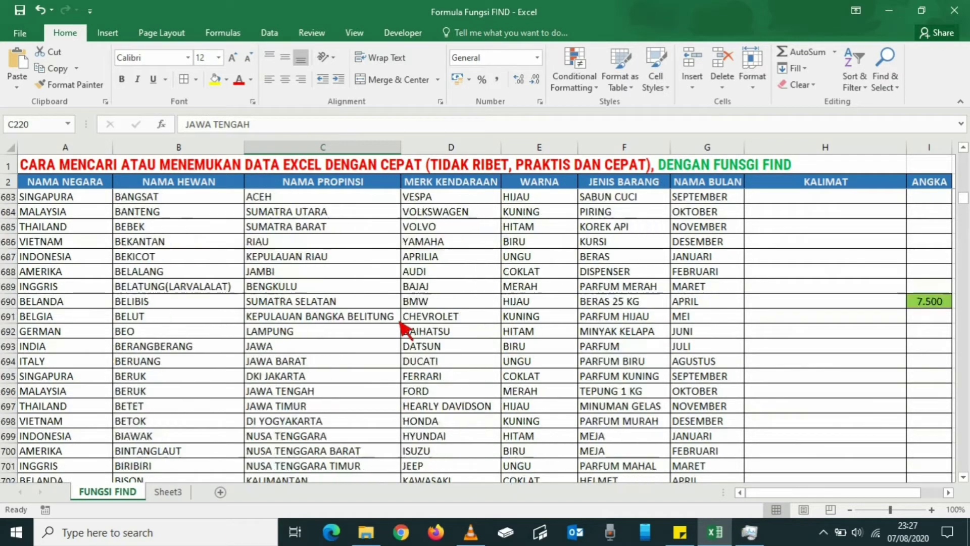
scroll(401, 325, "up", 16)
scroll(402, 326, "up", 17)
scroll(402, 326, "up", 20)
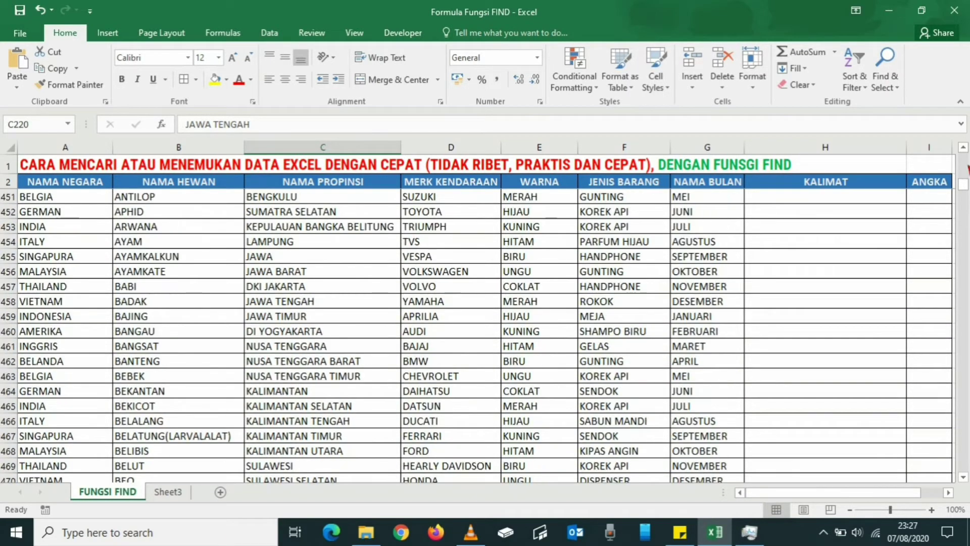
left_click_drag(964, 186, 963, 160)
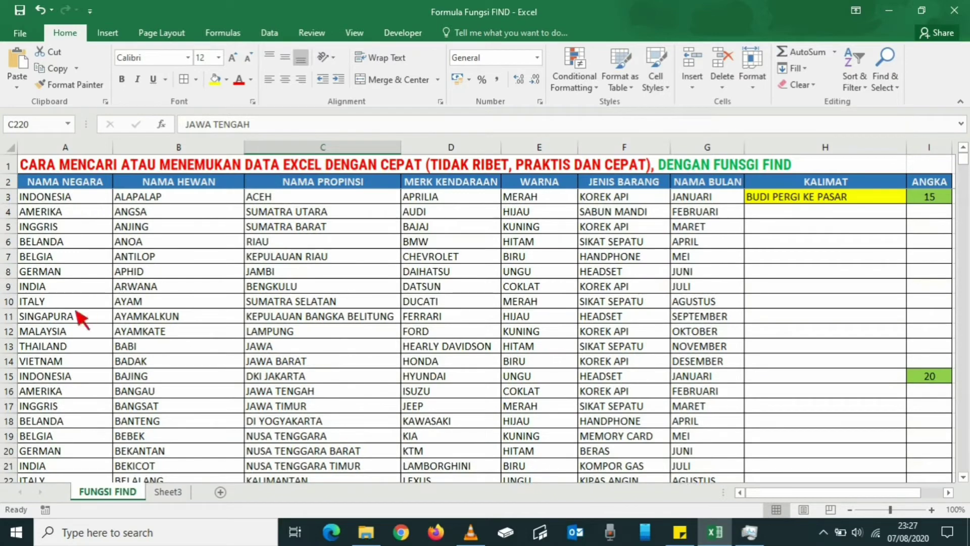
Step: Point out a BELANDA entry, ANGSA in B4 and SUMATRA BARAT in C5
scroll(68, 383, "down", 7)
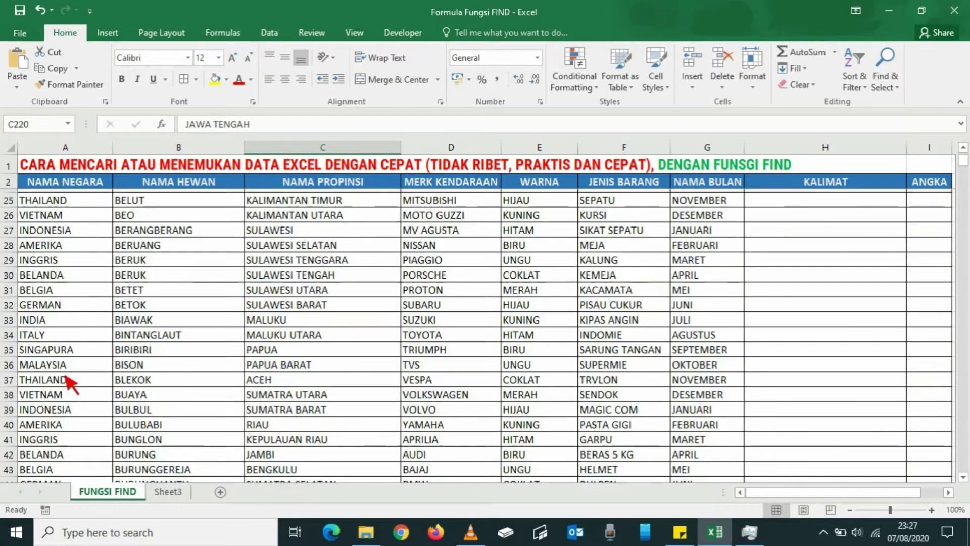
scroll(68, 383, "down", 3)
scroll(68, 383, "up", 2)
scroll(68, 382, "up", 1)
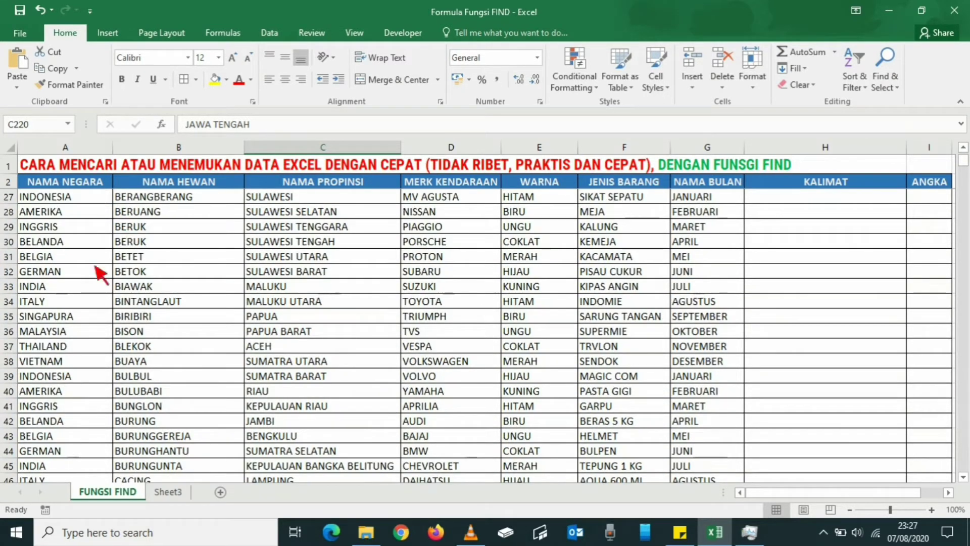
left_click(54, 421)
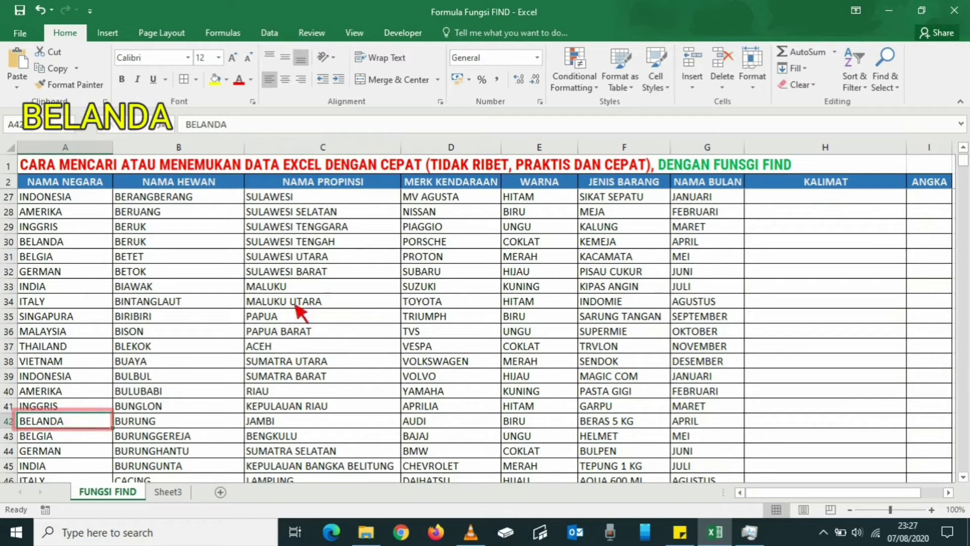
scroll(354, 317, "up", 8)
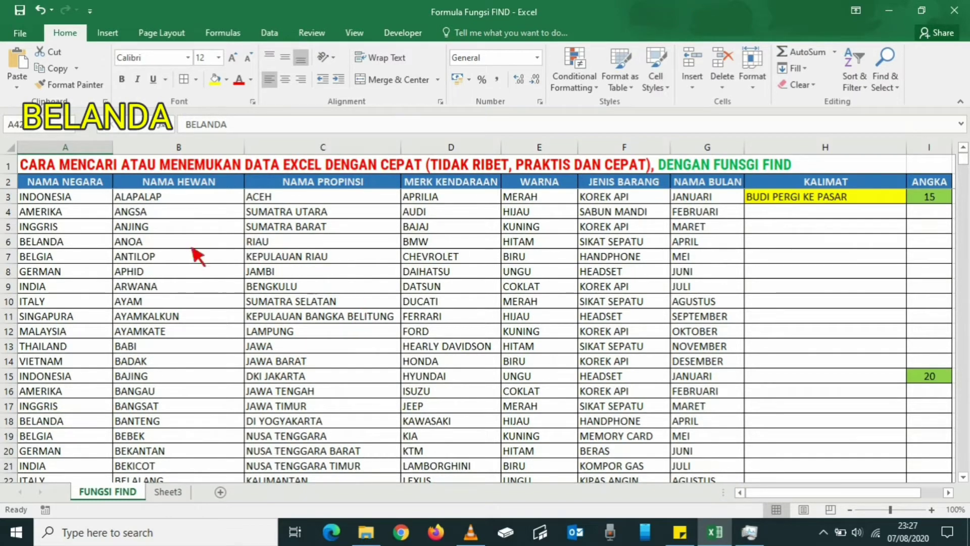
left_click(168, 213)
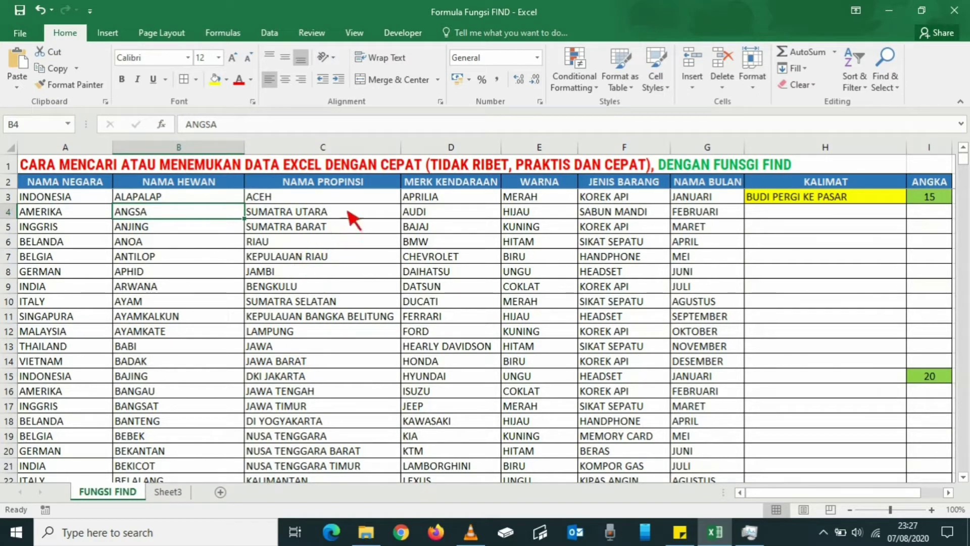
left_click(351, 228)
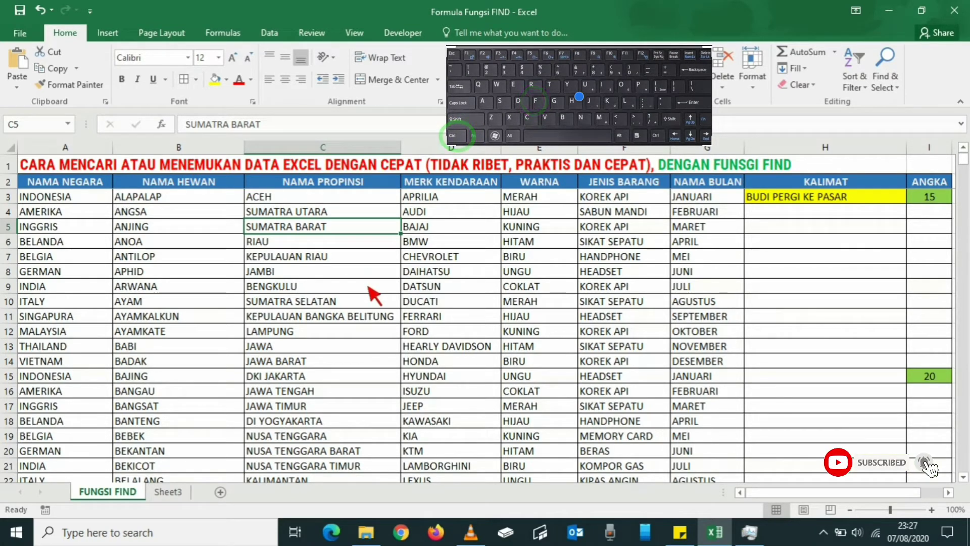
key("ctrl+f")
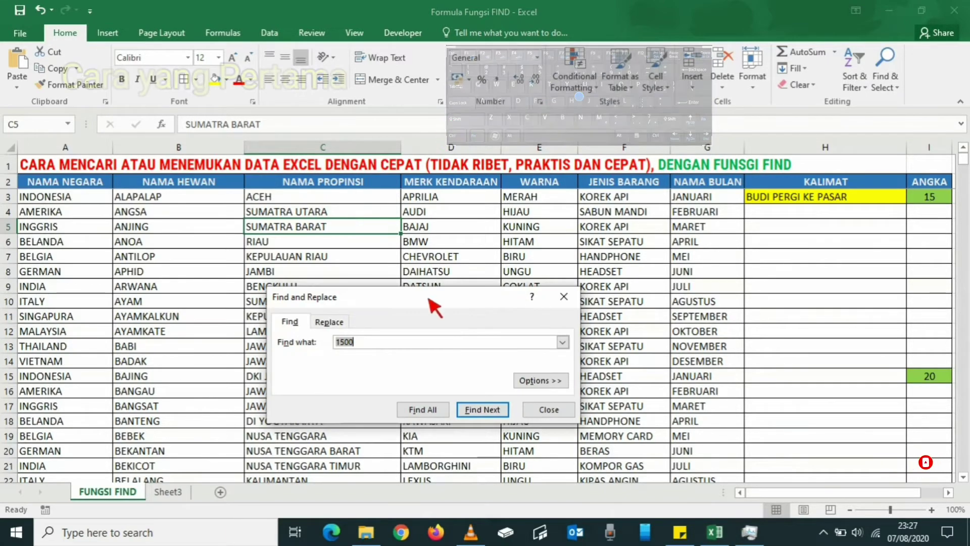
left_click_drag(429, 299, 552, 289)
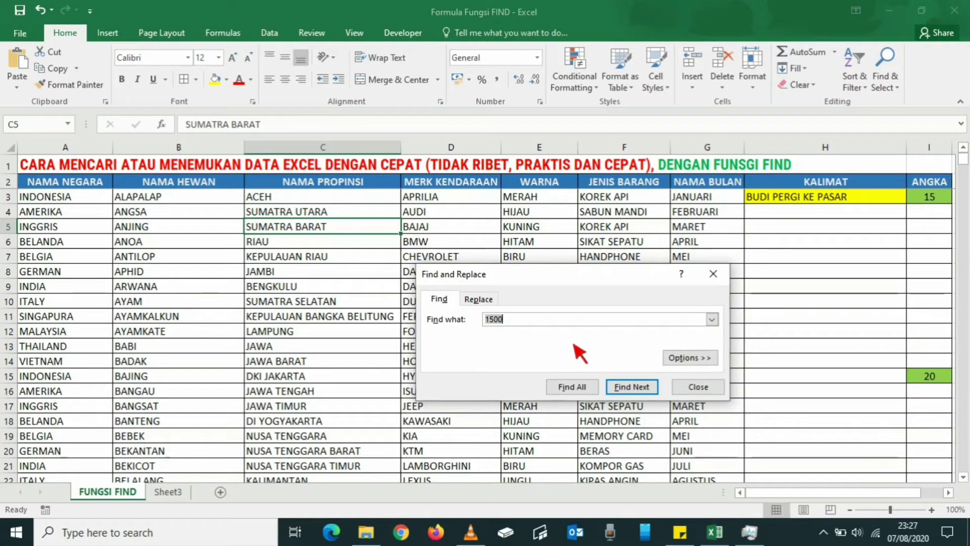
left_click(684, 385)
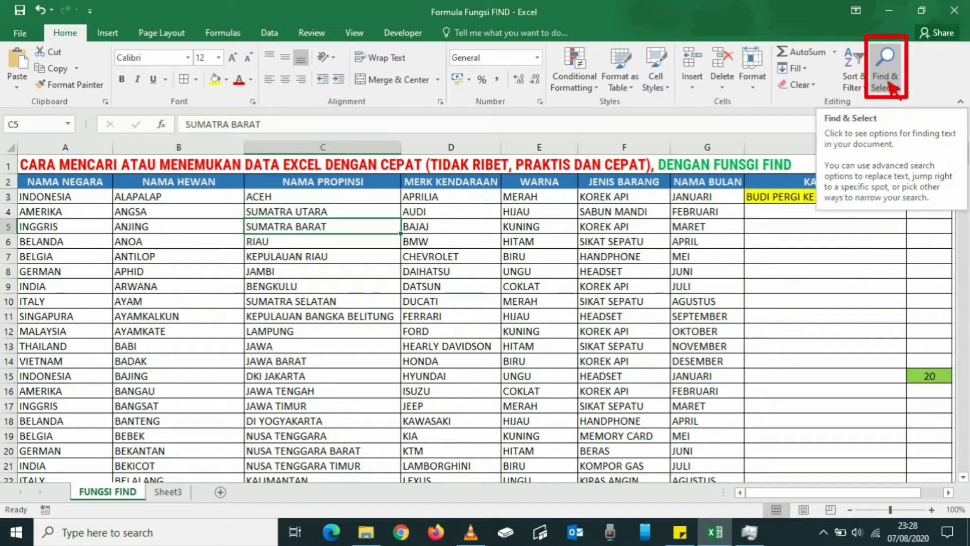
Step: Open Find from Find & Select, move the dialog over the table, then close and reopen it with Ctrl+F
left_click(890, 90)
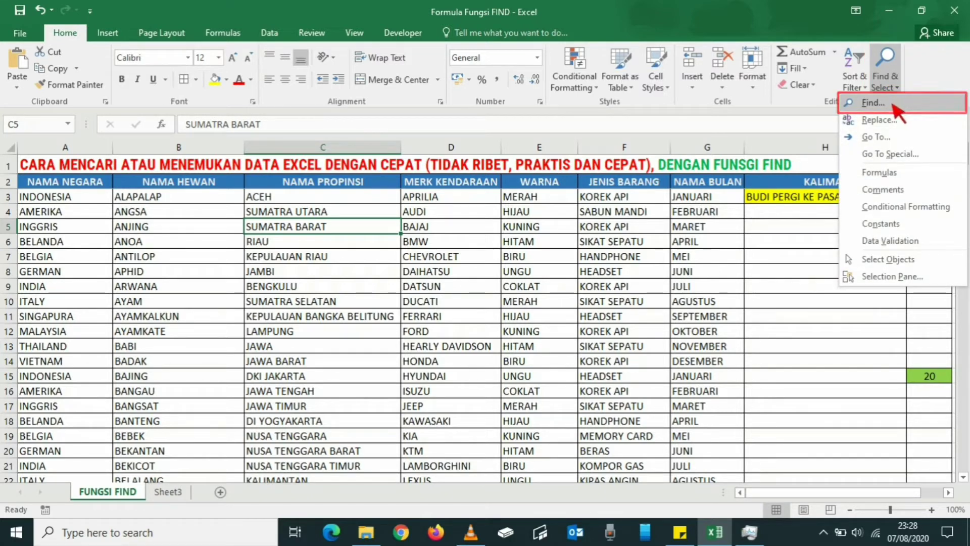
left_click(892, 104)
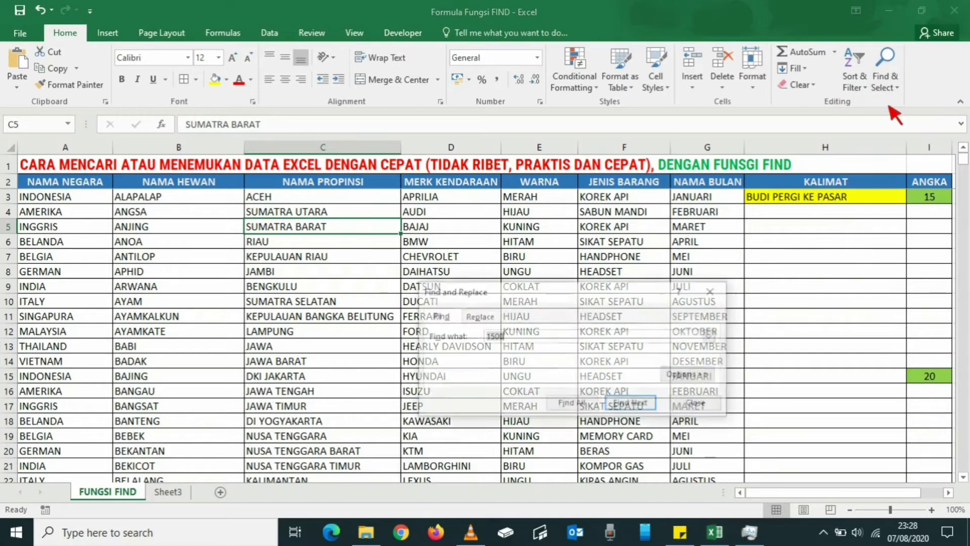
left_click_drag(617, 300, 519, 228)
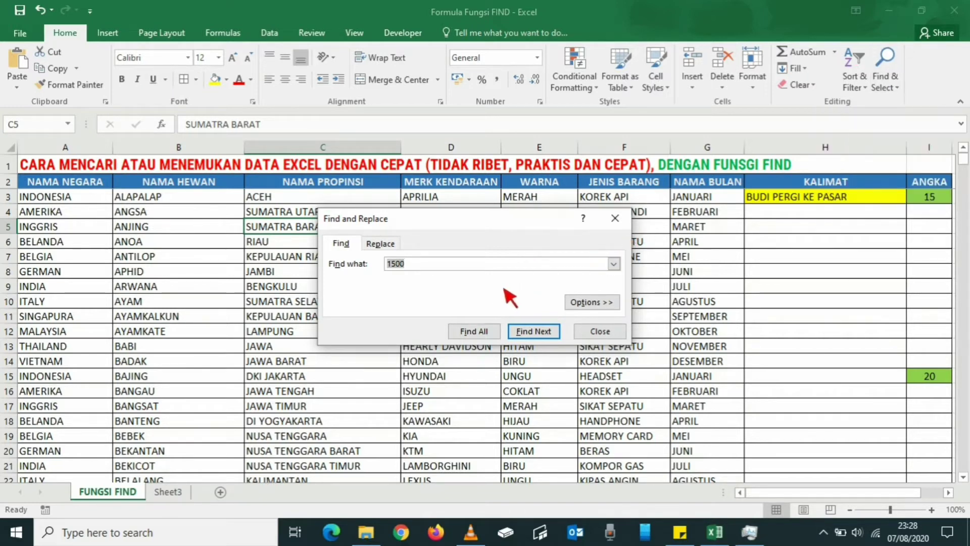
key("End")
left_click(599, 332)
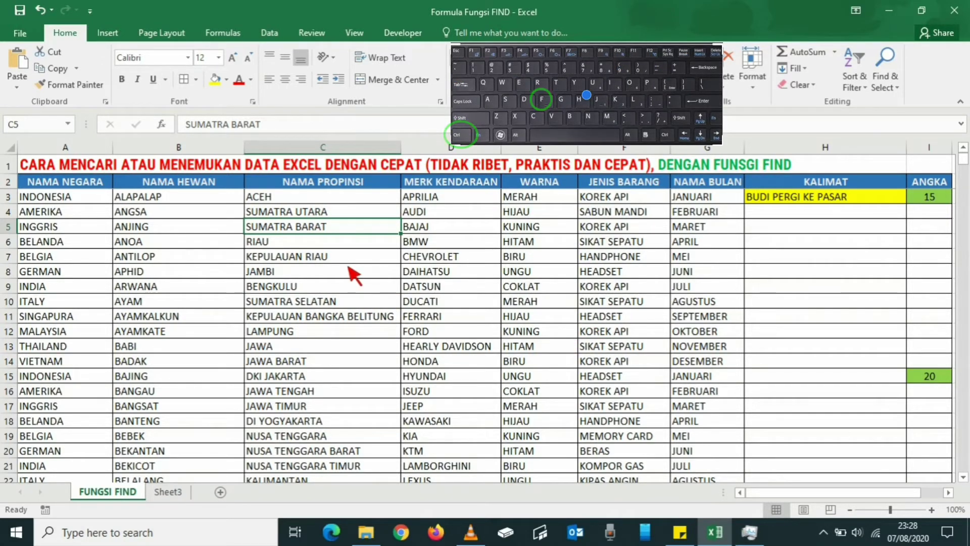
key("ctrl+f")
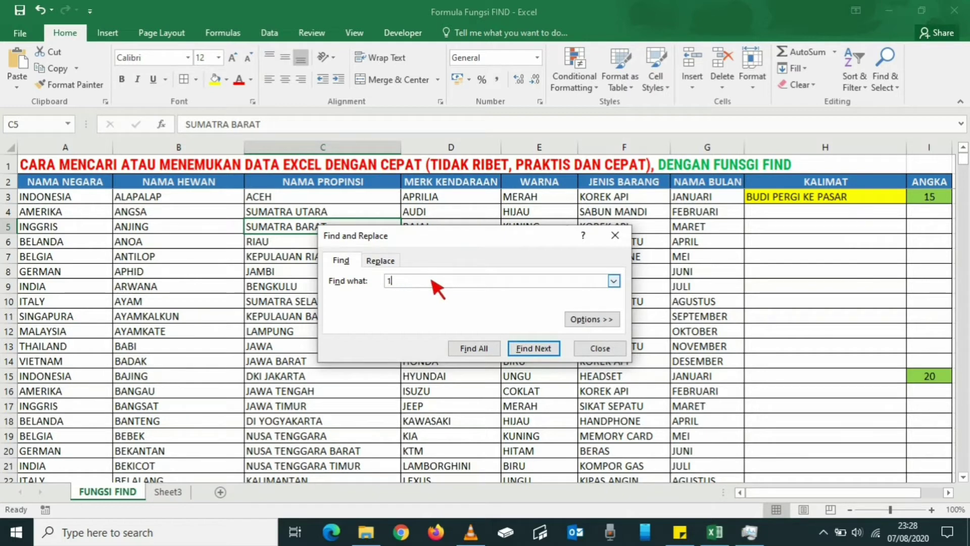
Step: Enter BELANDA in capitals as the Find what term
type("b")
key("BackSpace")
key("Caps_Lock")
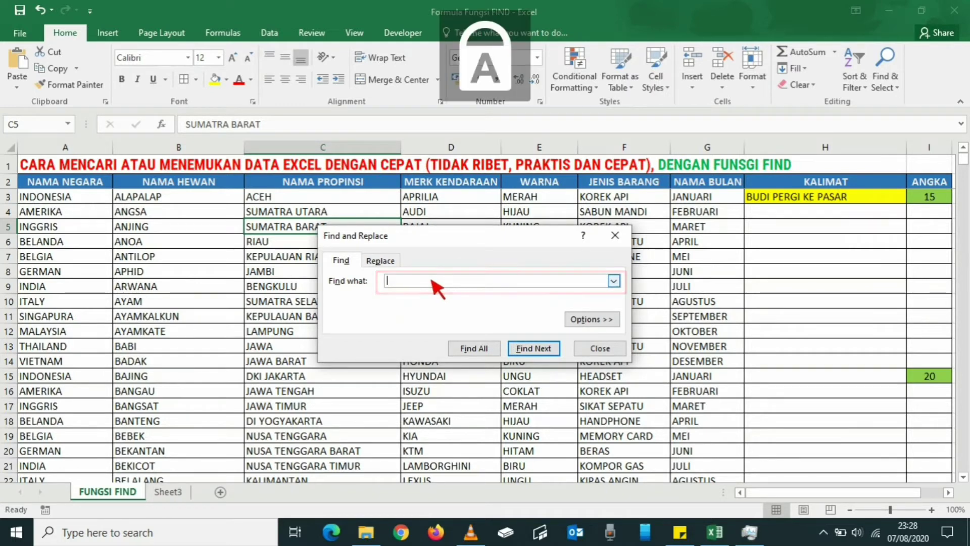
type("BELANDA")
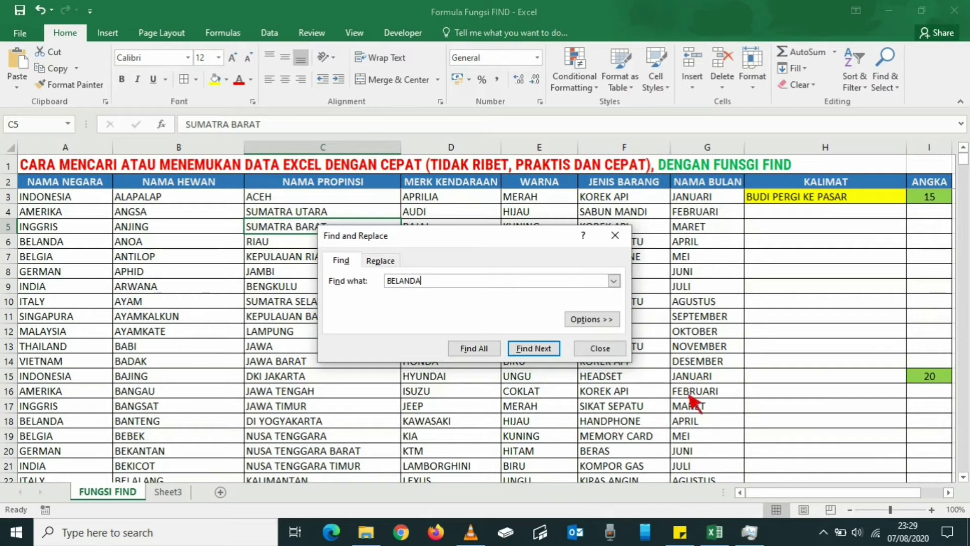
Step: Return to the worksheet and select empty cell H12 as the search start
left_click(794, 362)
left_click(210, 363)
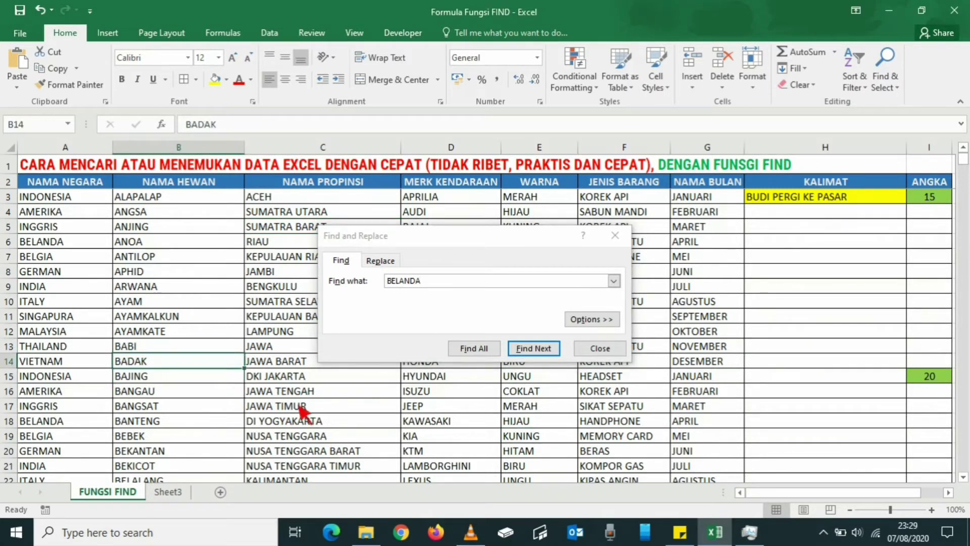
left_click(568, 395)
left_click(824, 331)
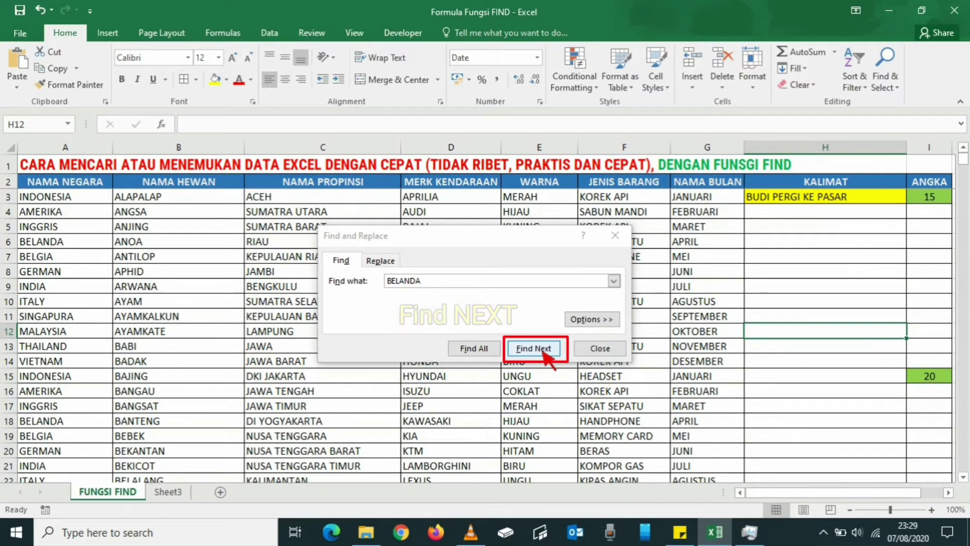
Step: Find the first BELANDA matches and fill A18 and A30 yellow
left_click(545, 352)
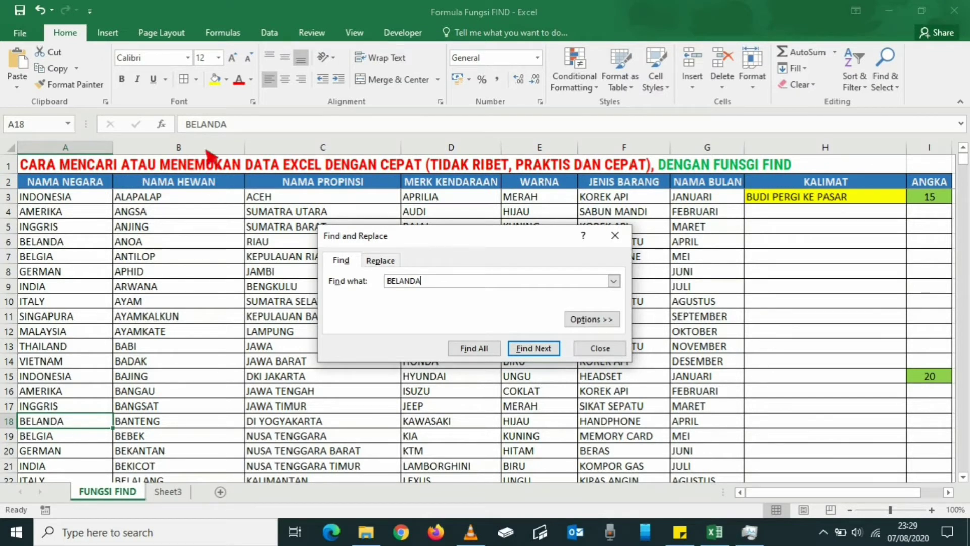
left_click(215, 79)
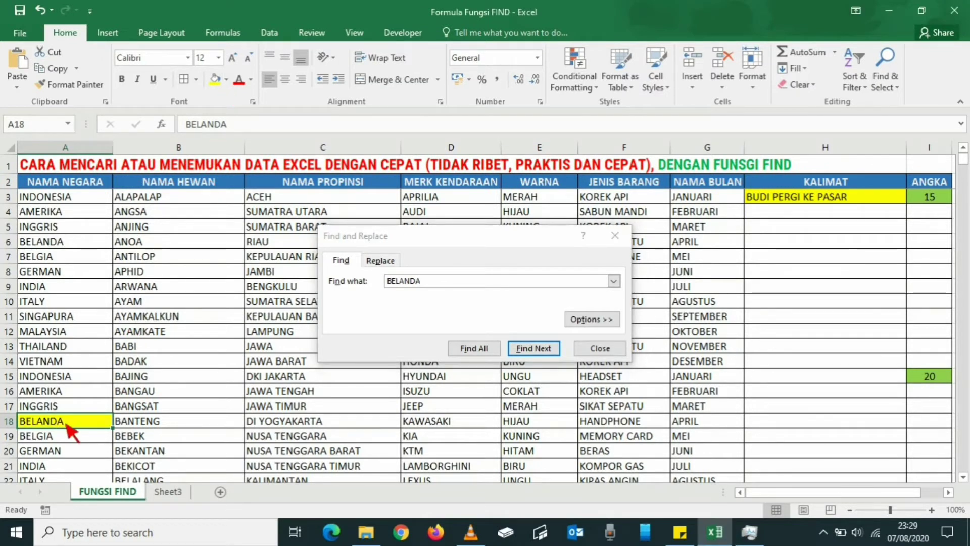
left_click(241, 407)
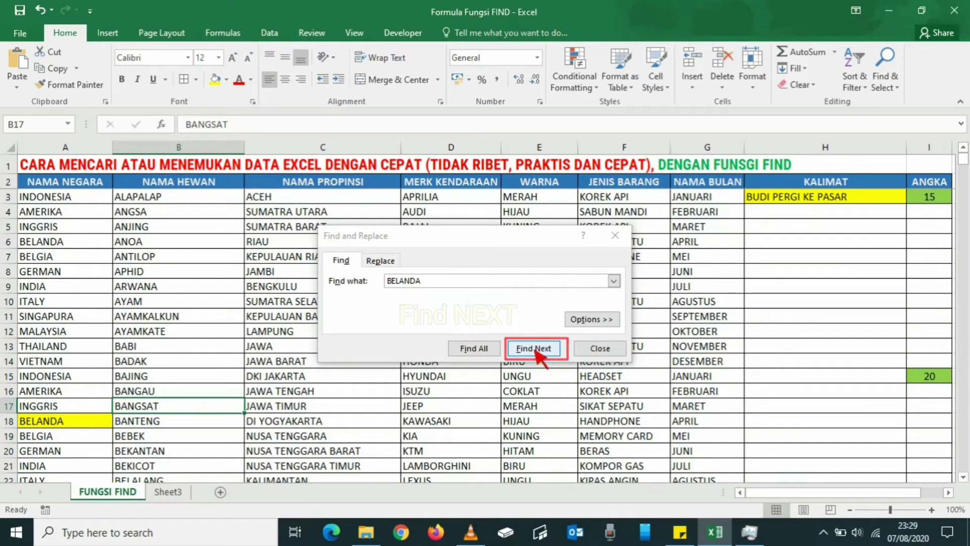
left_click(534, 348)
left_click(533, 348)
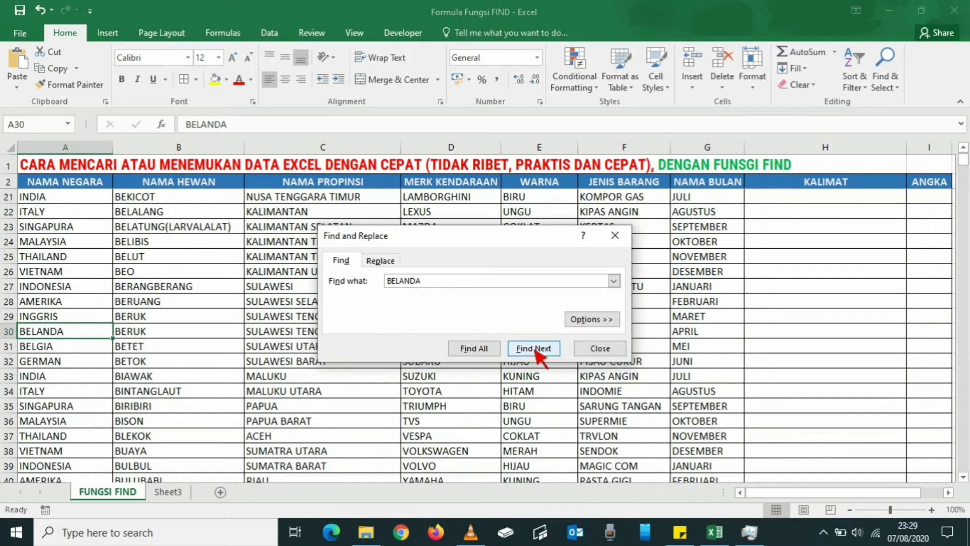
left_click(216, 80)
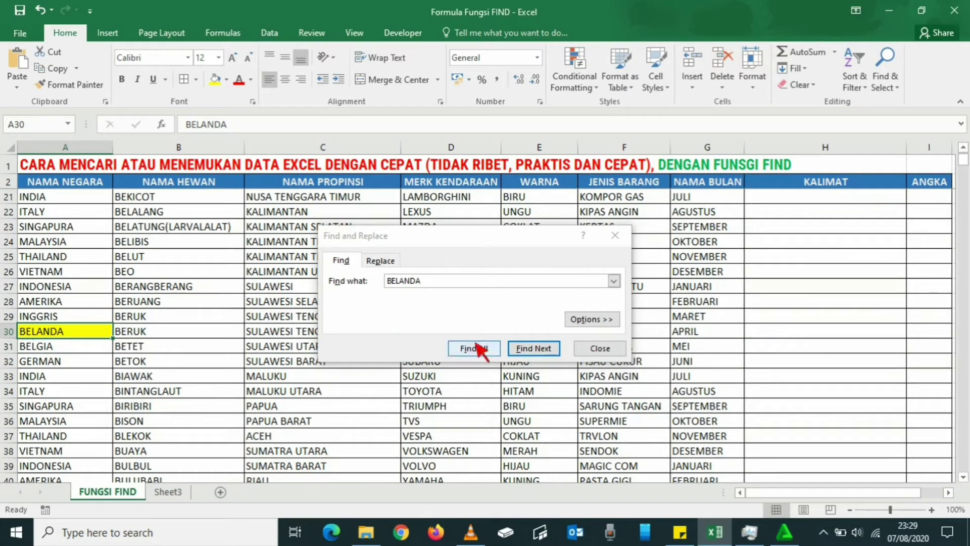
Step: Continue to the next BELANDA matches and fill A54 and A66 yellow
left_click(533, 348)
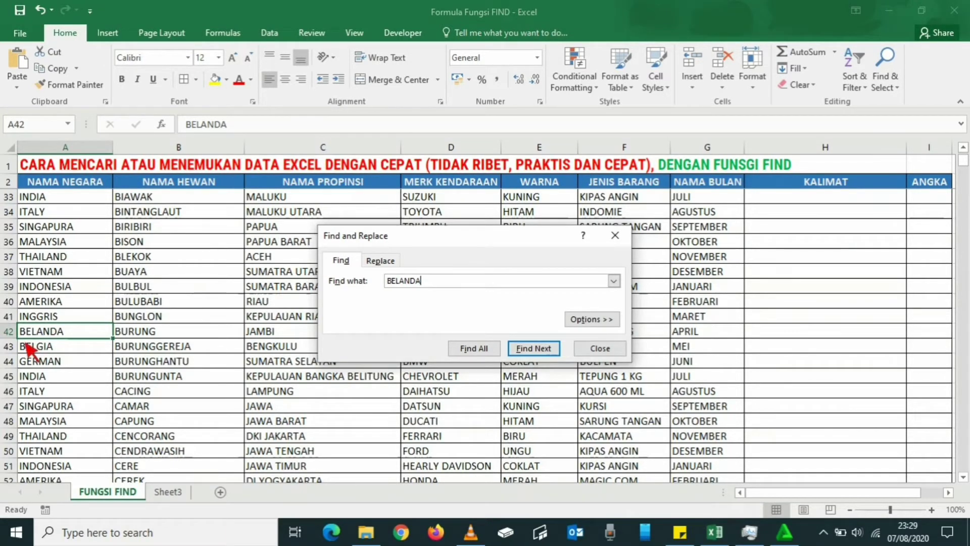
key("Return")
left_click(216, 79)
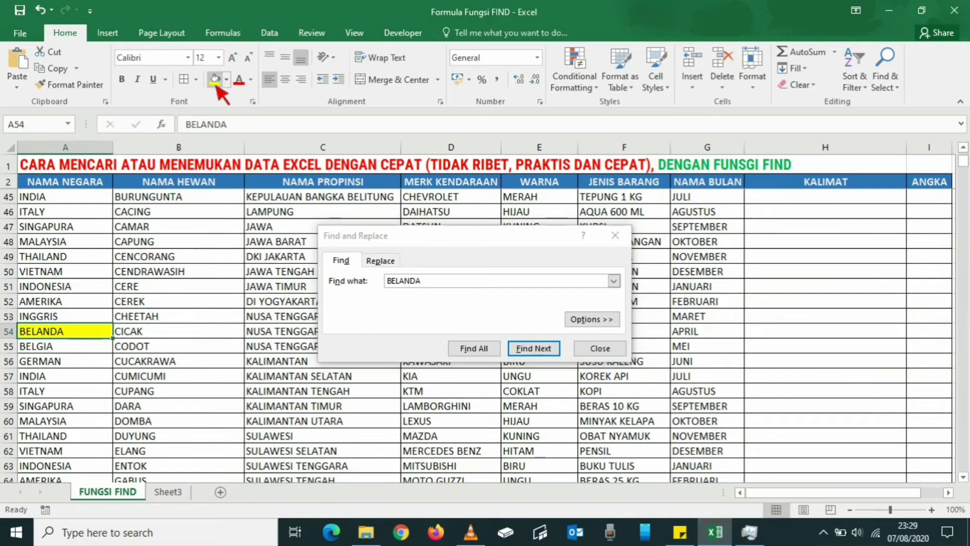
left_click(546, 350)
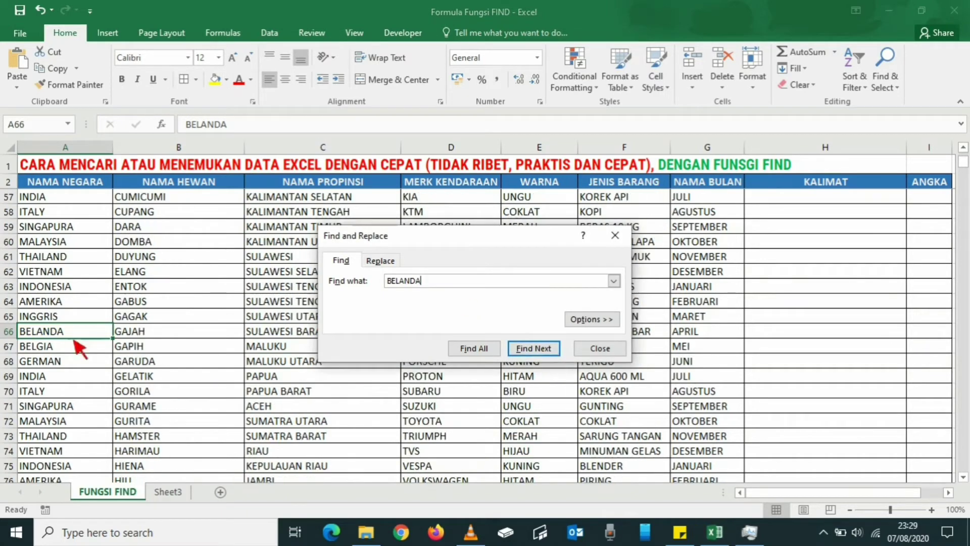
left_click(216, 79)
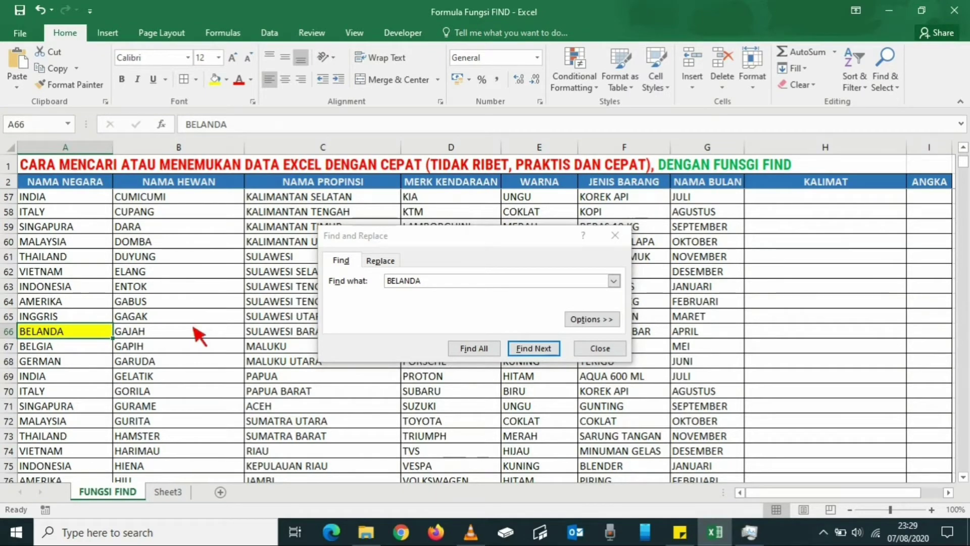
left_click(197, 345)
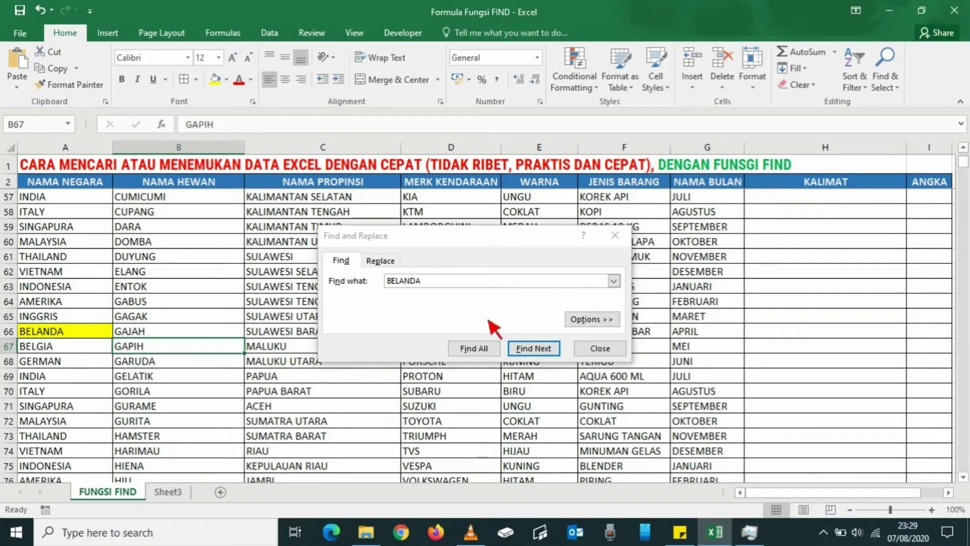
Step: Close the Find and Replace window and scroll down through the table
left_click_drag(455, 235, 575, 236)
left_click(721, 348)
scroll(76, 368, "down", 1)
scroll(76, 384, "down", 9)
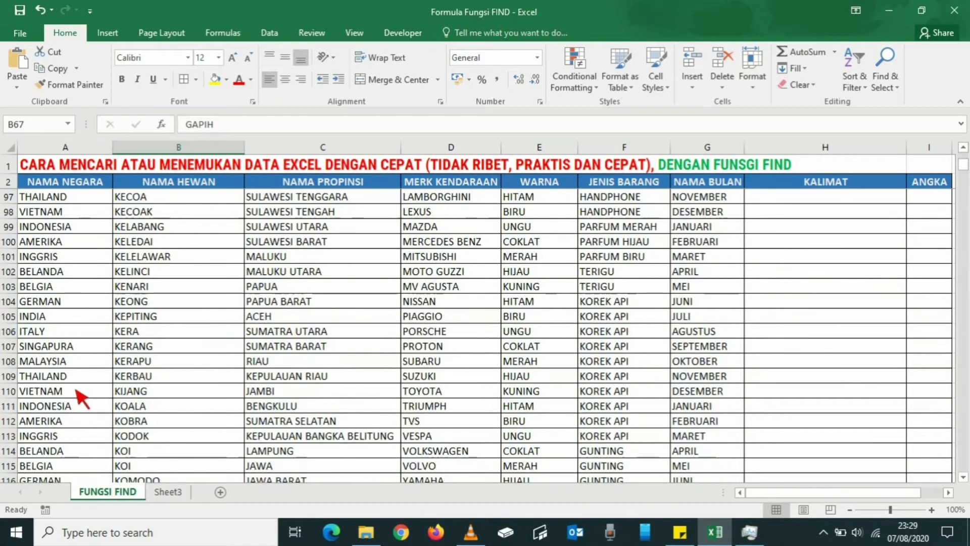
scroll(79, 396, "down", 14)
scroll(80, 399, "down", 17)
scroll(81, 399, "down", 17)
scroll(81, 399, "down", 19)
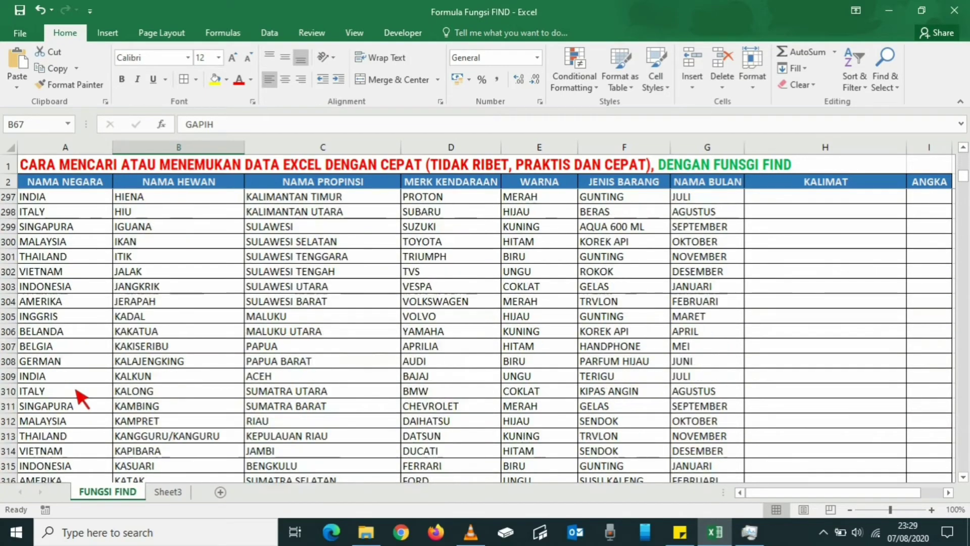
scroll(80, 399, "down", 15)
scroll(76, 391, "down", 15)
scroll(78, 390, "down", 16)
scroll(78, 389, "down", 16)
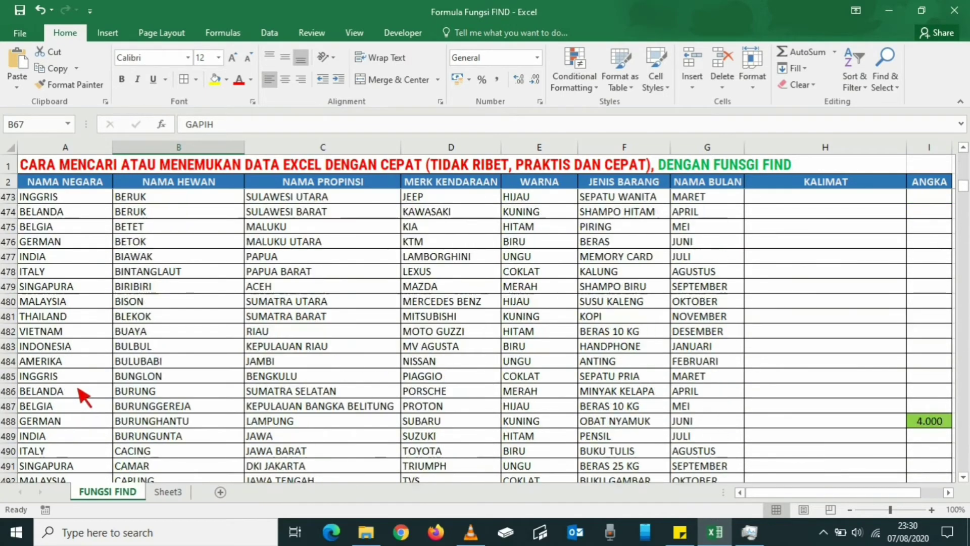
scroll(79, 390, "down", 16)
scroll(78, 389, "down", 8)
scroll(78, 389, "down", 8)
scroll(78, 390, "down", 8)
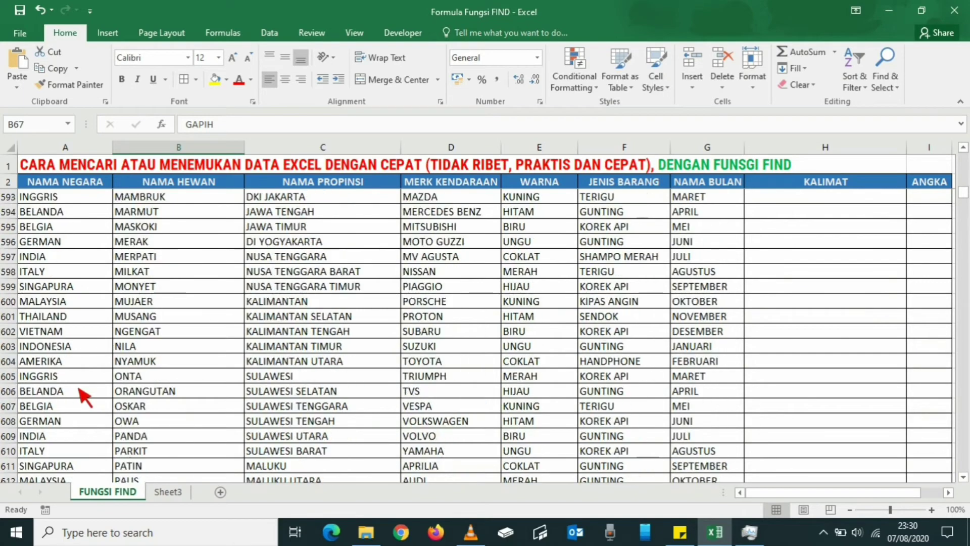
scroll(79, 390, "down", 5)
scroll(79, 389, "down", 5)
Step: Jump back to the top of the sheet with Ctrl+Home and select E8
left_click(329, 348)
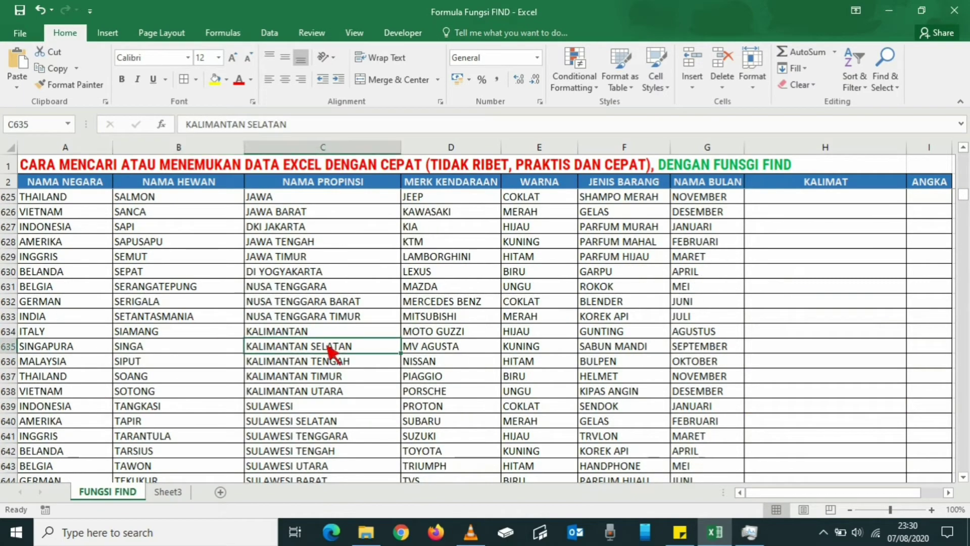
key("ctrl+Home")
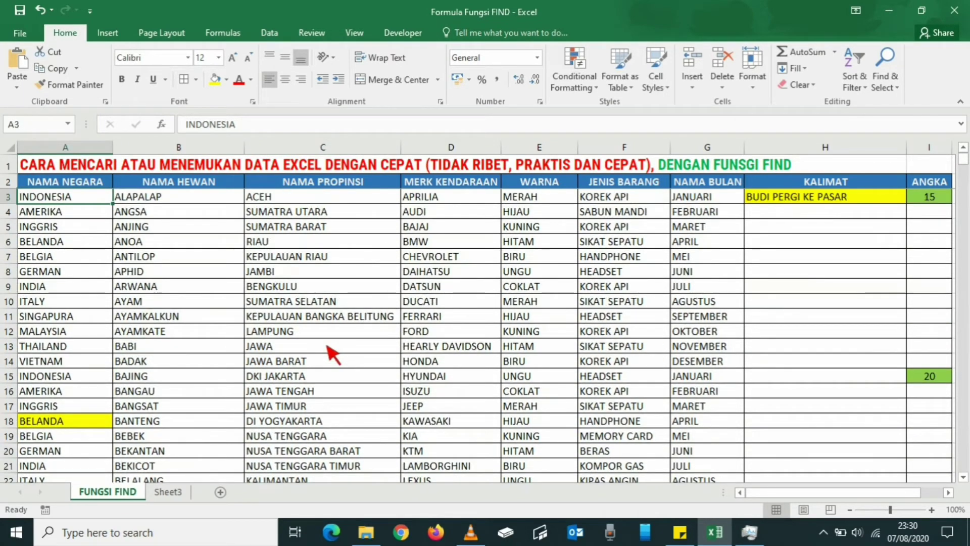
left_click(511, 274)
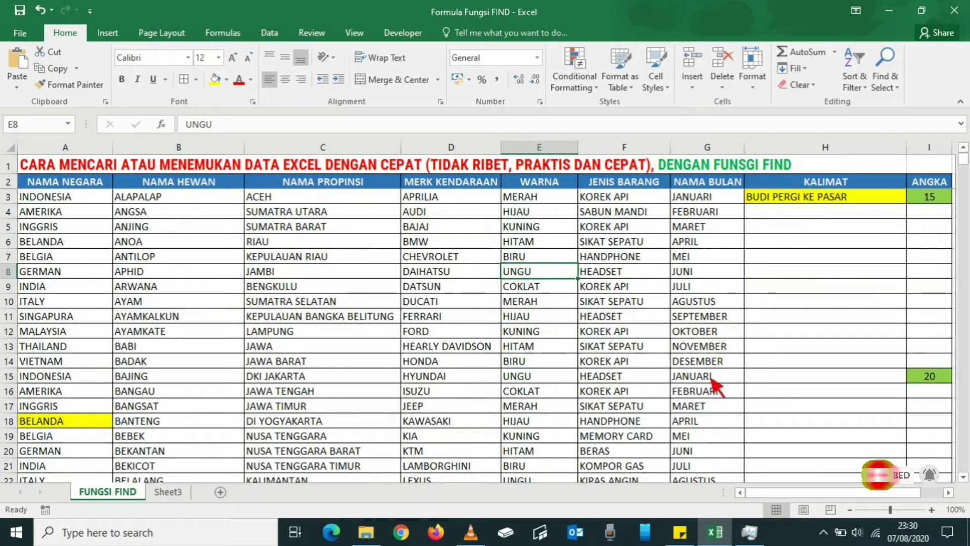
Step: Search for MARET and fill the first match, G17, yellow
left_click(712, 407)
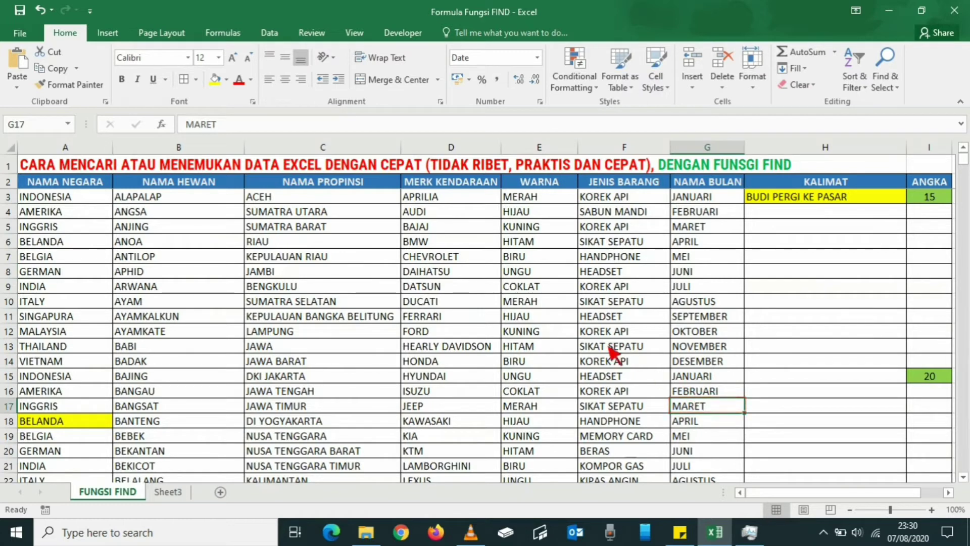
left_click(478, 243)
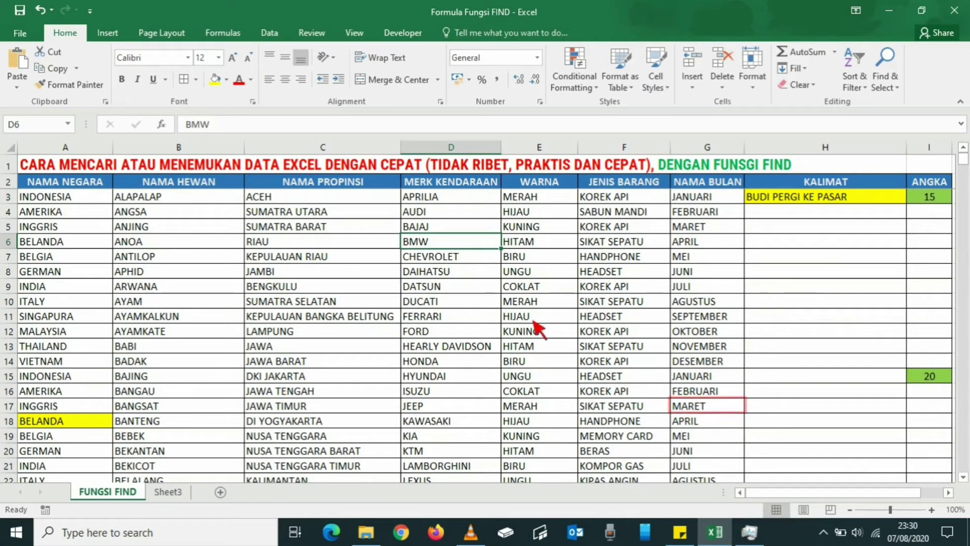
key("ctrl+f")
type("MARET")
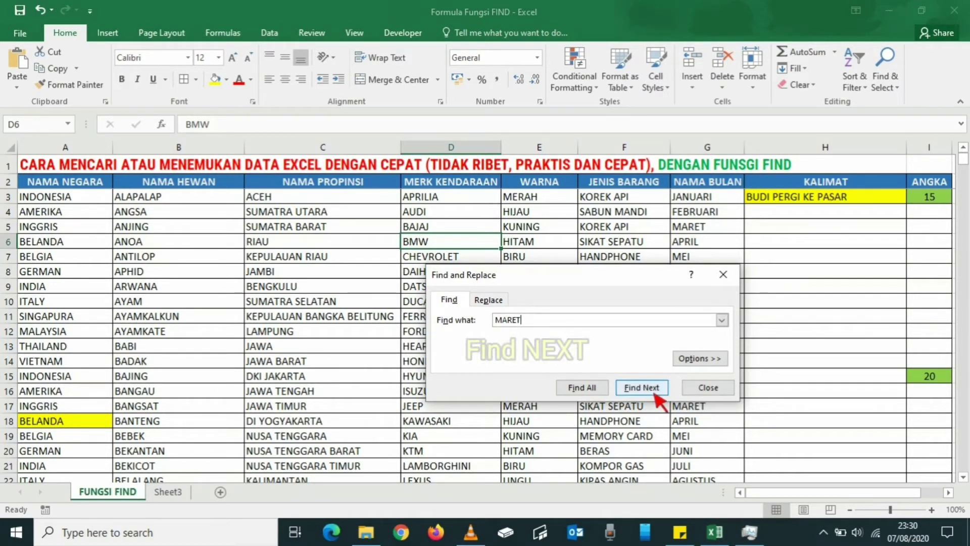
left_click(656, 387)
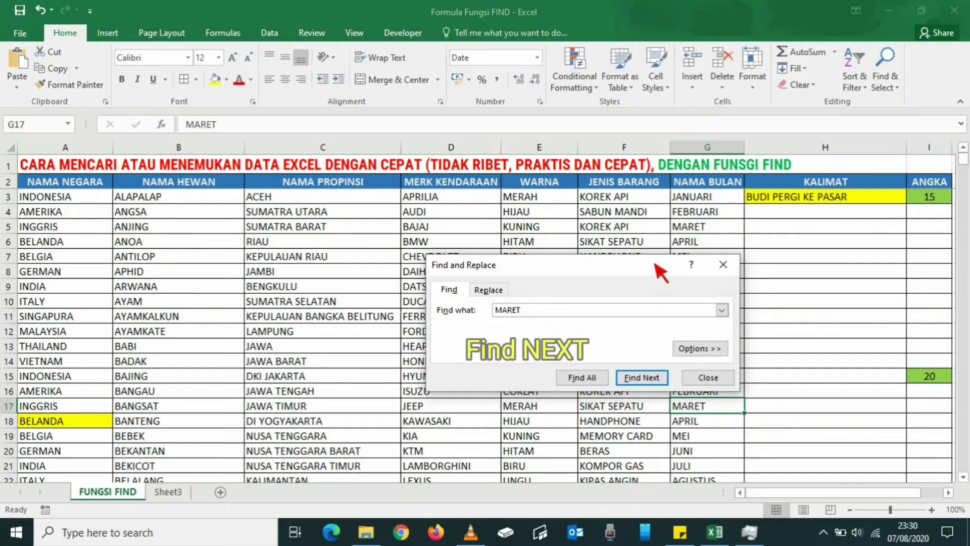
left_click_drag(654, 264, 483, 232)
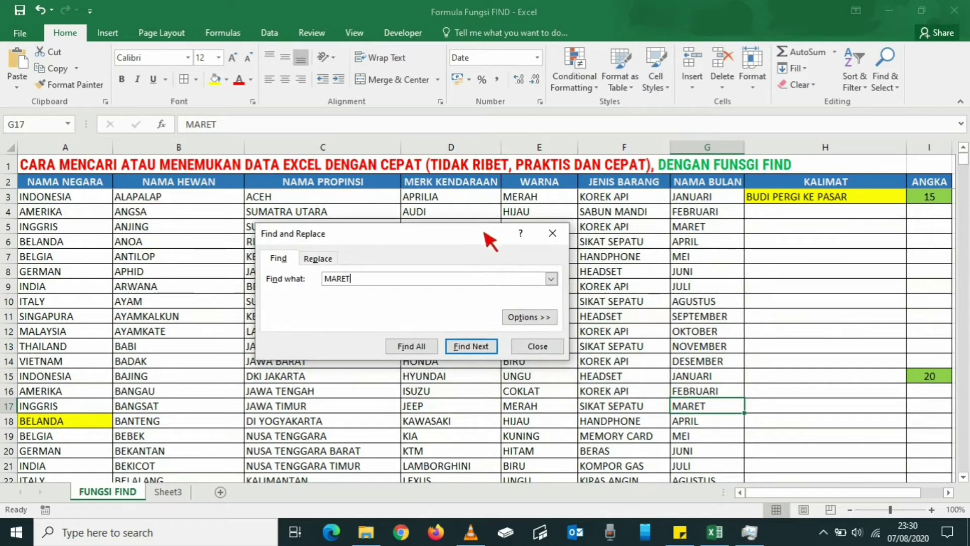
left_click(214, 80)
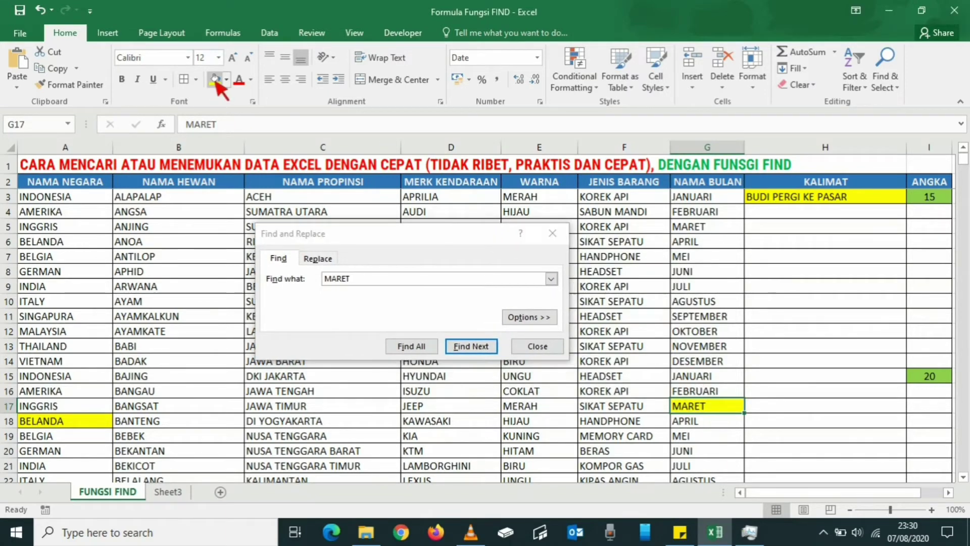
Step: Fill the remaining MARET matches G29, G41, G53 and G65 yellow
left_click(458, 348)
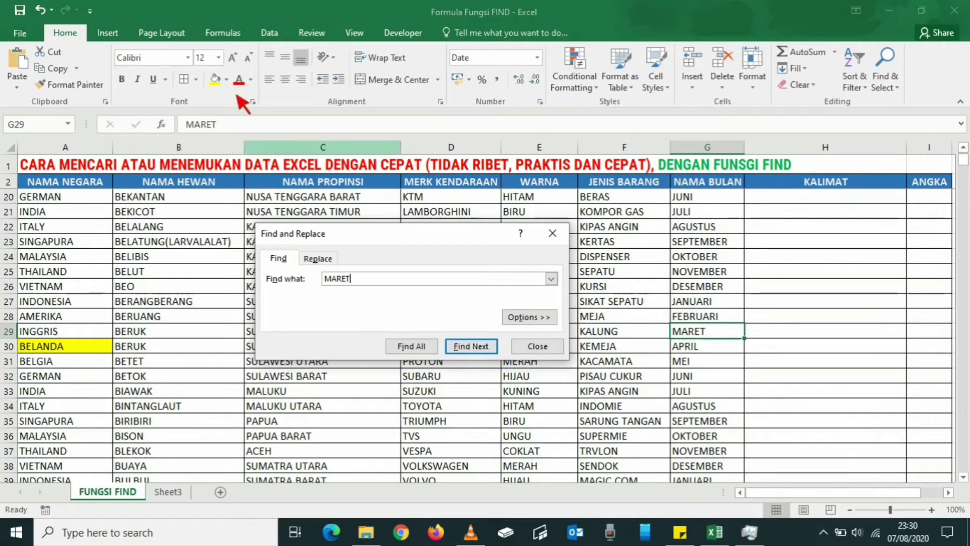
left_click(215, 80)
left_click(470, 347)
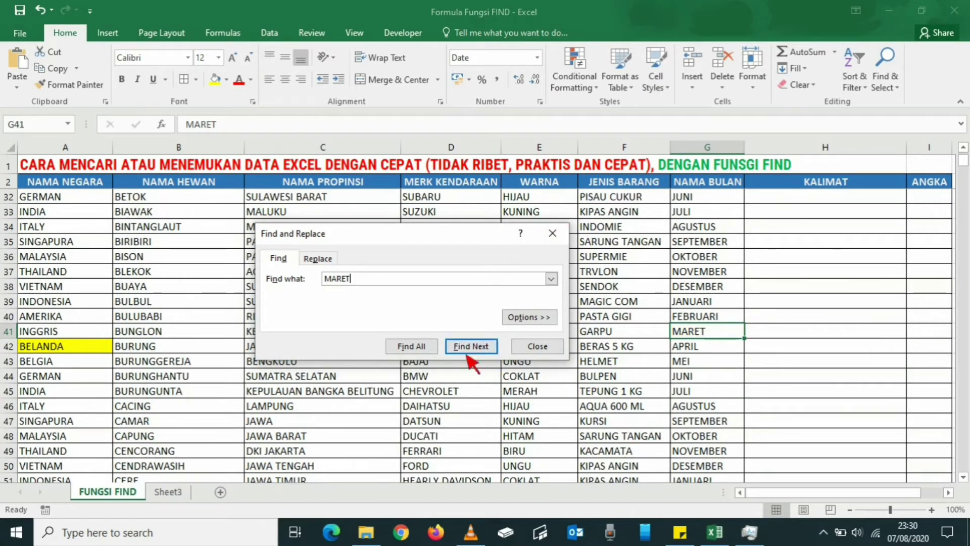
left_click(214, 79)
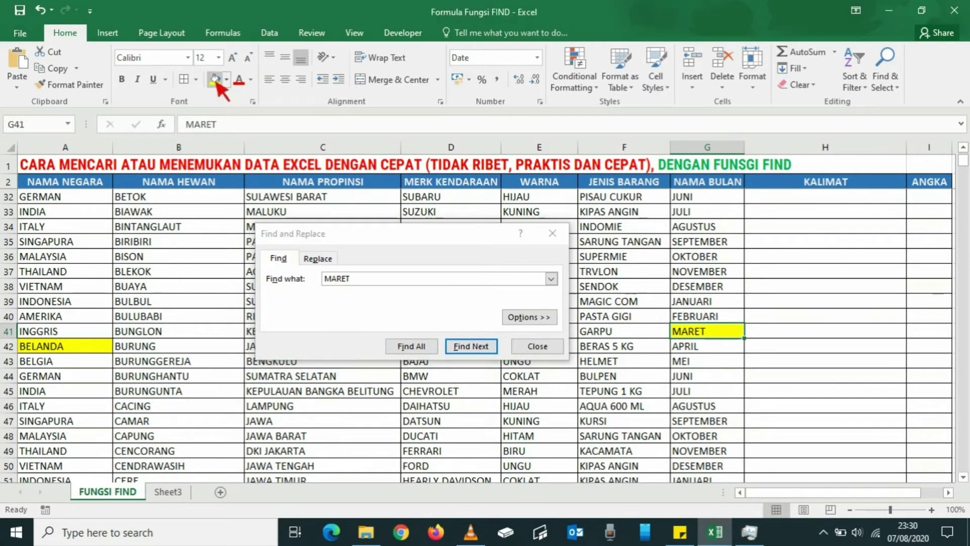
left_click(470, 346)
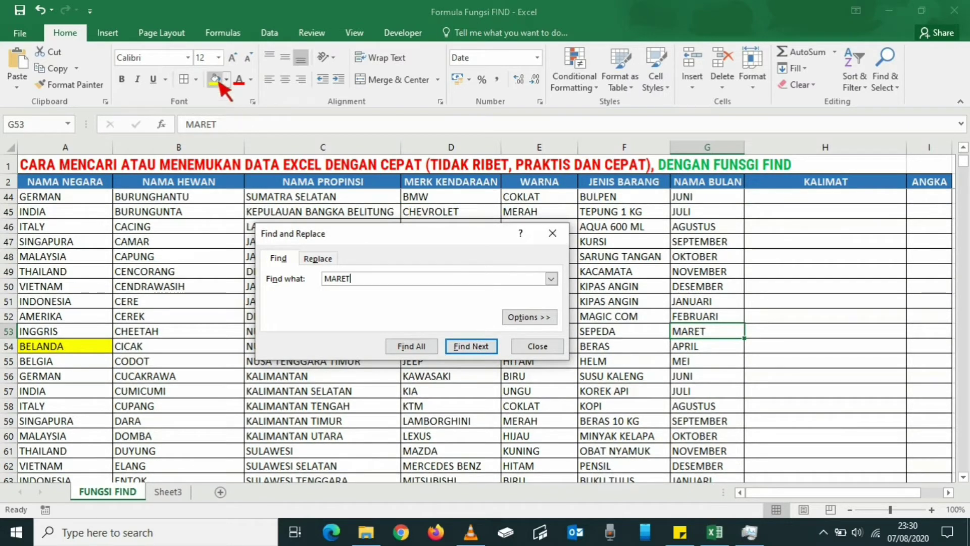
left_click(215, 79)
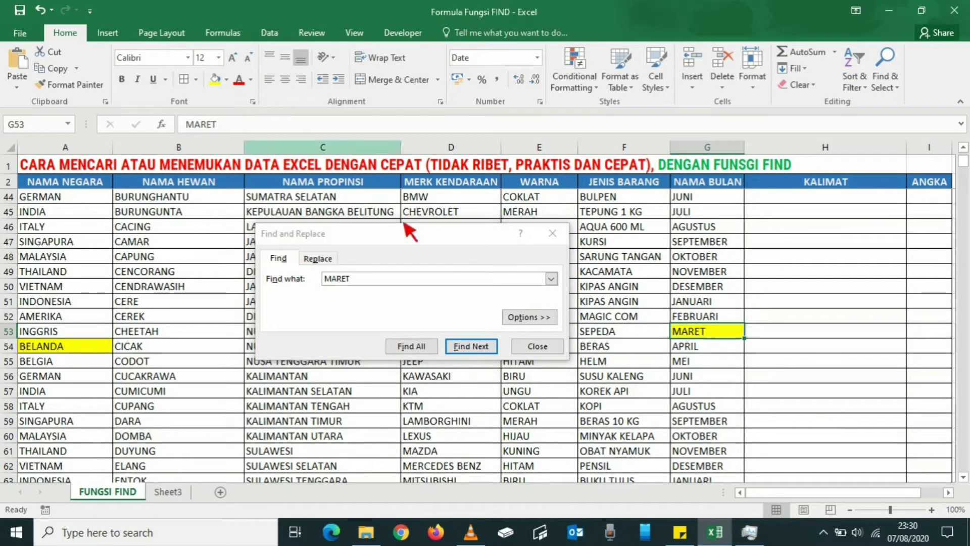
left_click(472, 347)
left_click(215, 80)
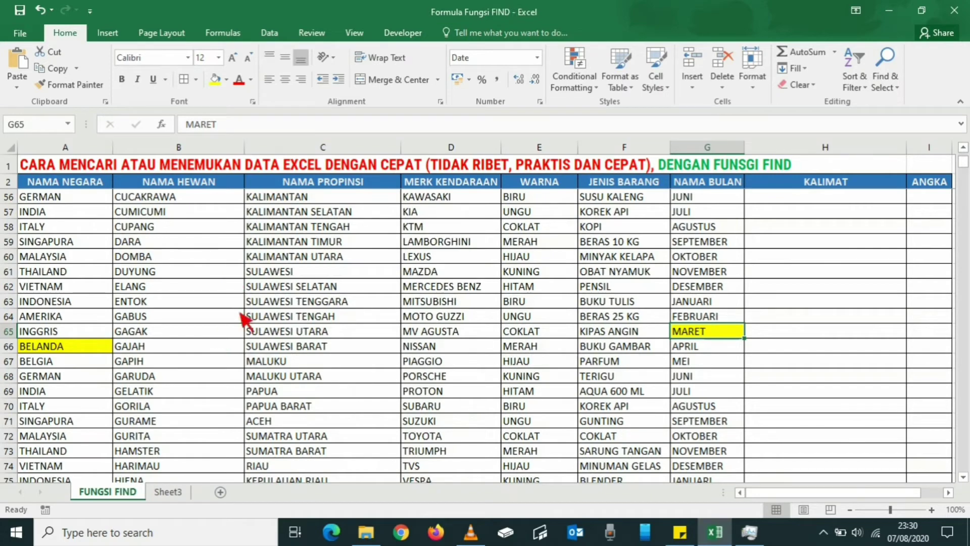
Step: Scroll the FUNGSI FIND table to rows 611–630 to see the yellow 'PULSA SAYA HABIS' in H623
scroll(334, 379, "up", 2)
scroll(107, 207, "up", 4)
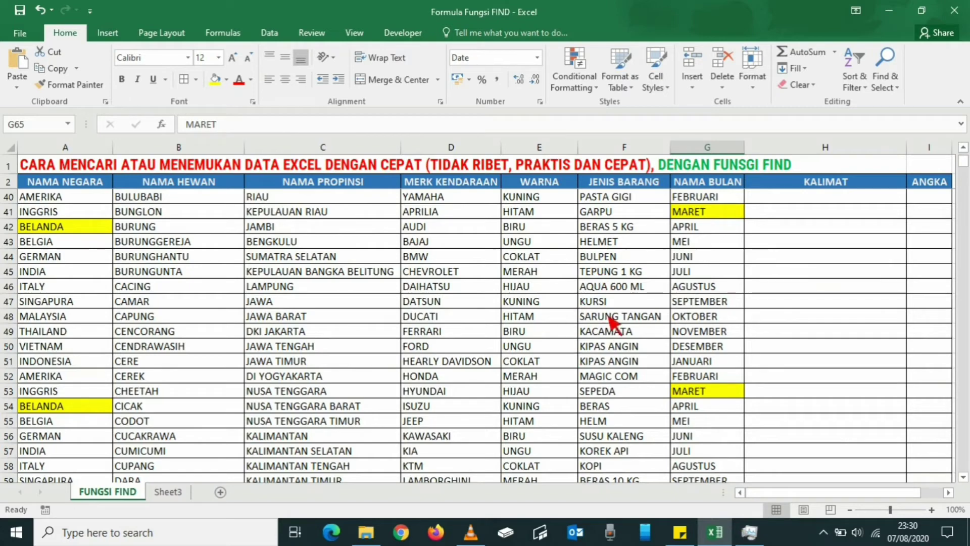
scroll(814, 237, "up", 12)
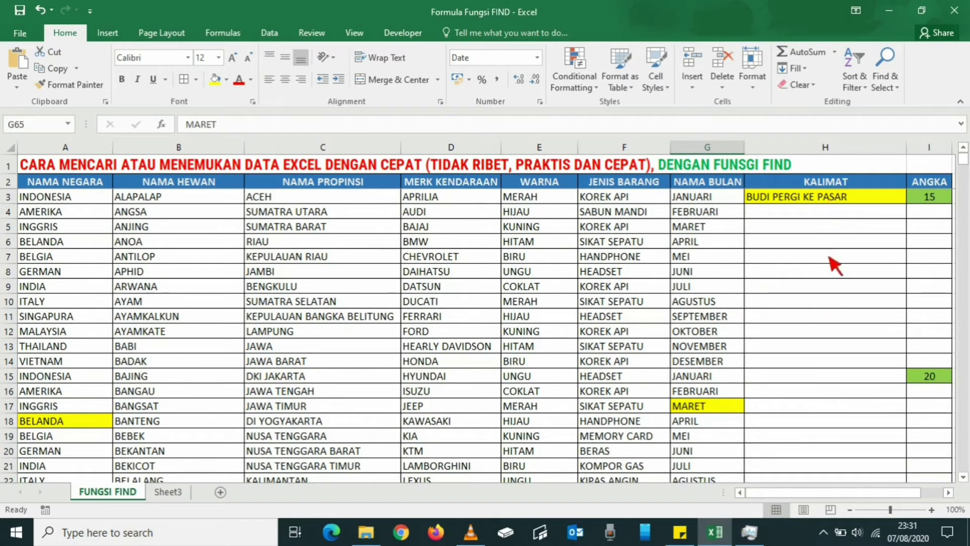
scroll(836, 272, "down", 5)
scroll(836, 272, "down", 15)
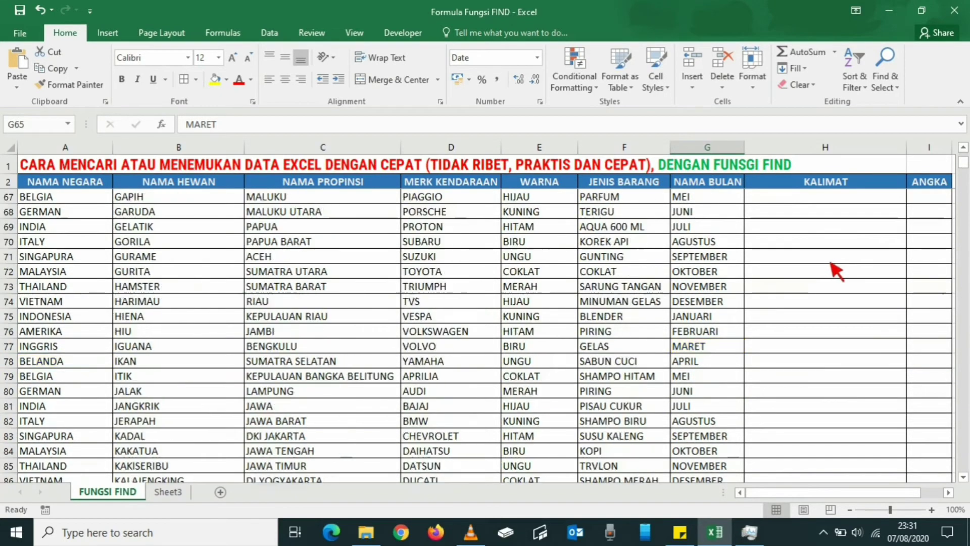
scroll(836, 271, "down", 14)
scroll(838, 275, "down", 20)
scroll(839, 274, "down", 13)
scroll(838, 275, "down", 20)
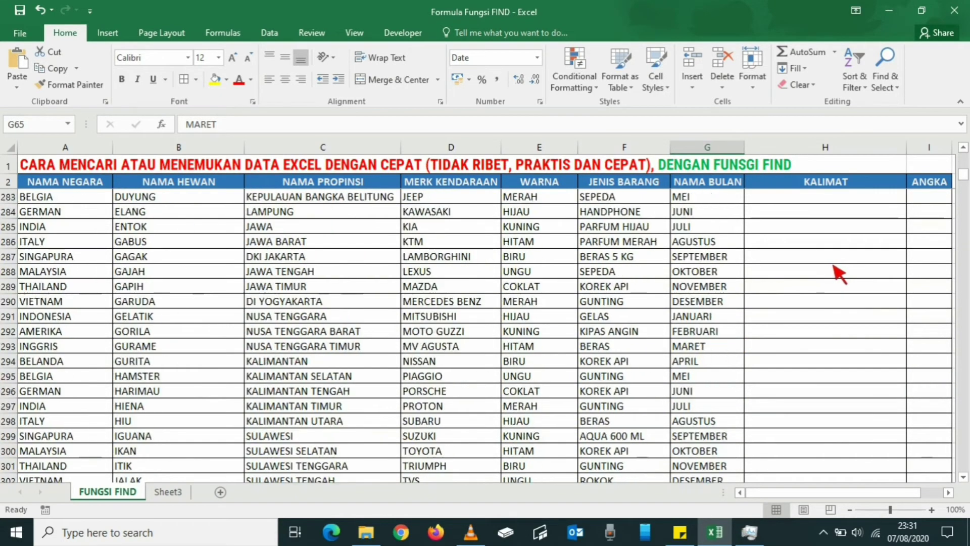
scroll(840, 275, "down", 20)
scroll(840, 275, "down", 13)
scroll(840, 276, "down", 13)
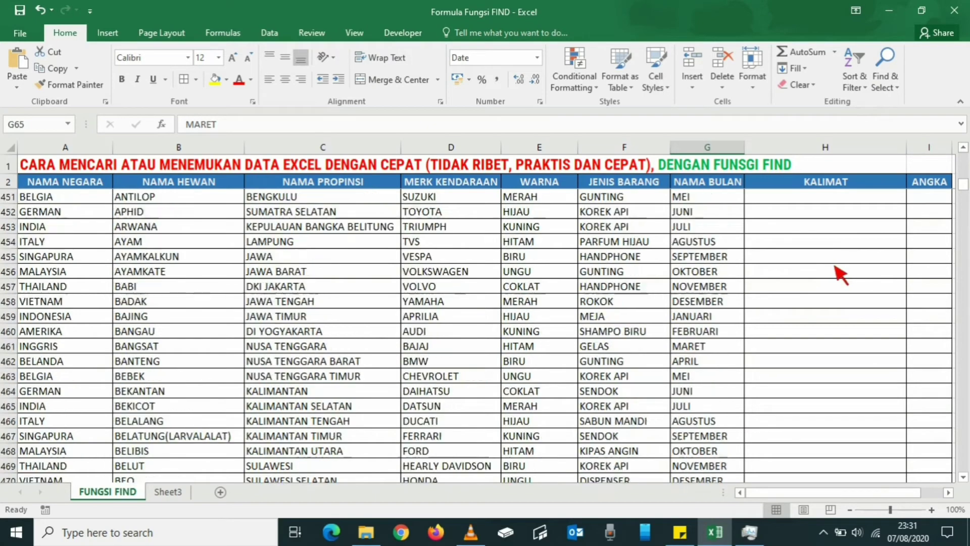
scroll(840, 275, "down", 13)
scroll(840, 275, "down", 12)
scroll(835, 270, "down", 9)
scroll(775, 275, "down", 9)
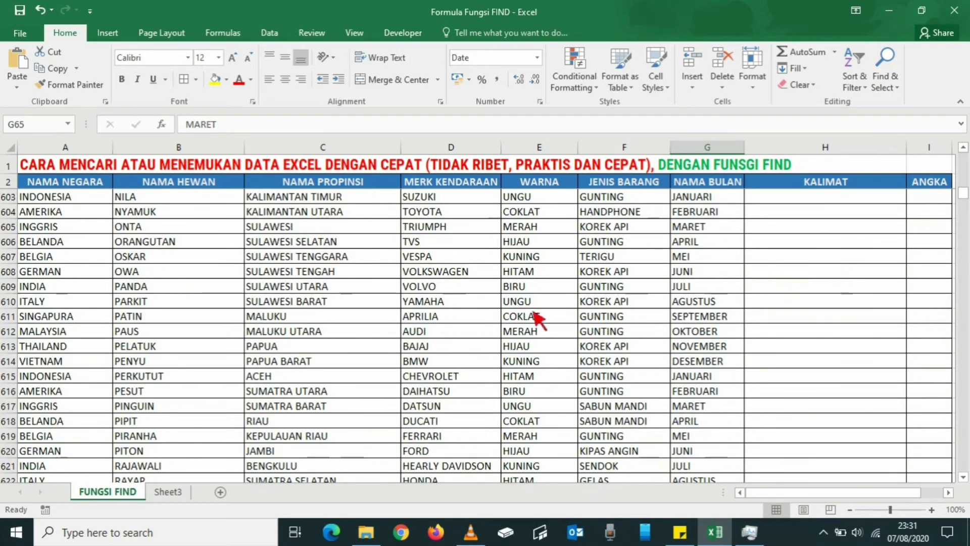
scroll(830, 289, "down", 16)
scroll(830, 290, "up", 8)
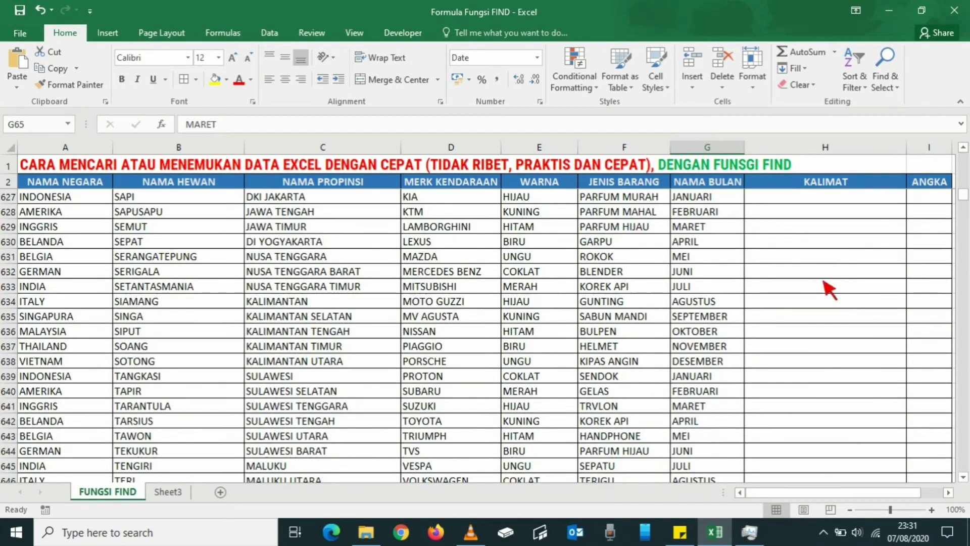
scroll(830, 289, "up", 1)
scroll(830, 290, "up", 4)
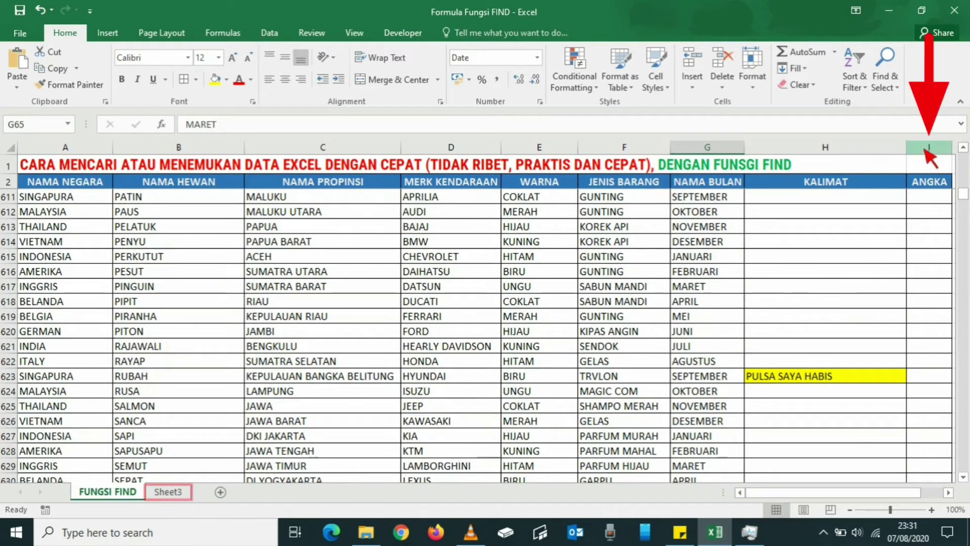
Step: Select cell I612 in the ANGKA column, then move over to Sheet3
left_click(933, 212)
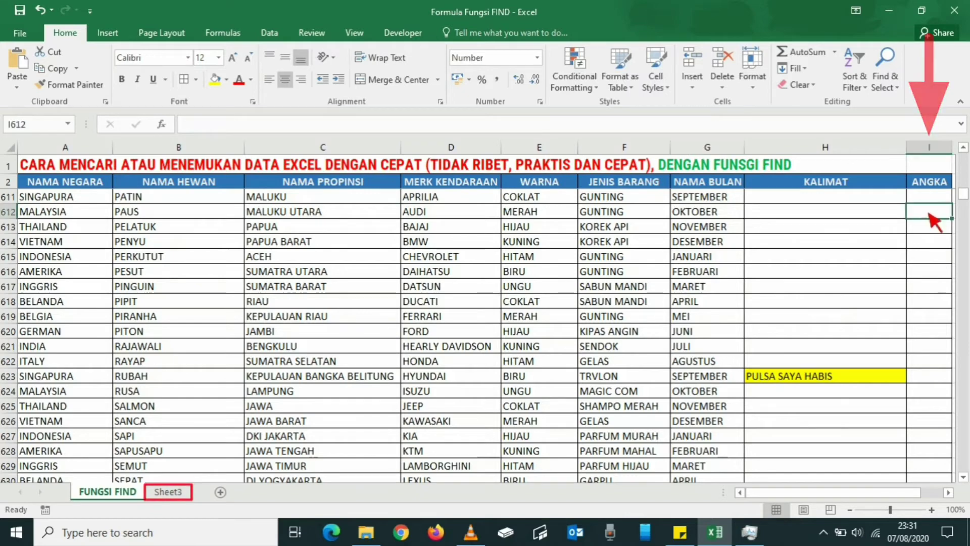
scroll(899, 253, "up", 8)
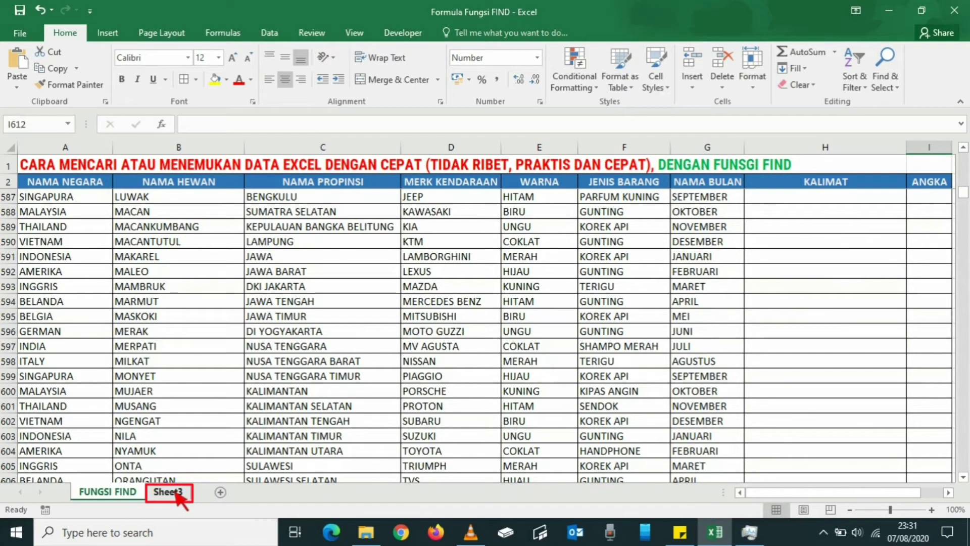
left_click(175, 490)
left_click(344, 390)
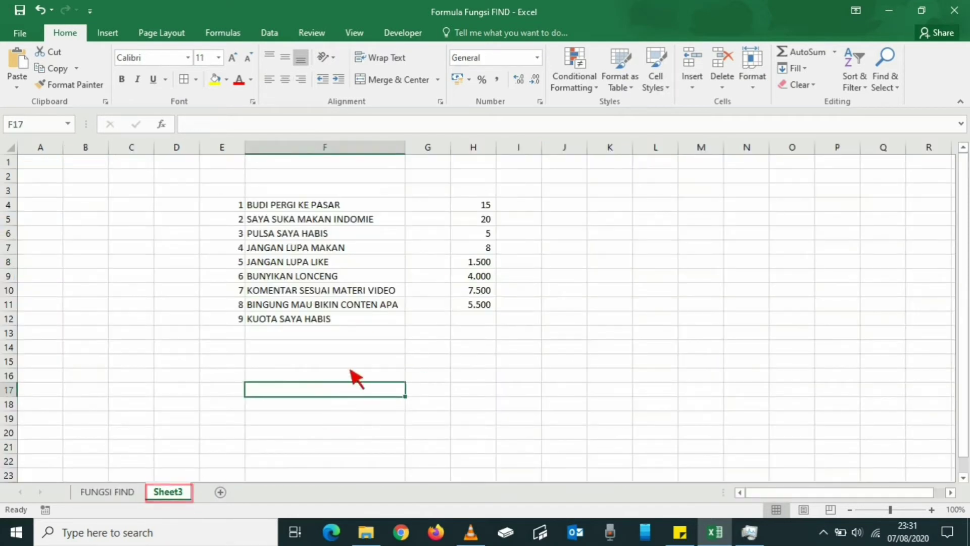
left_click(126, 492)
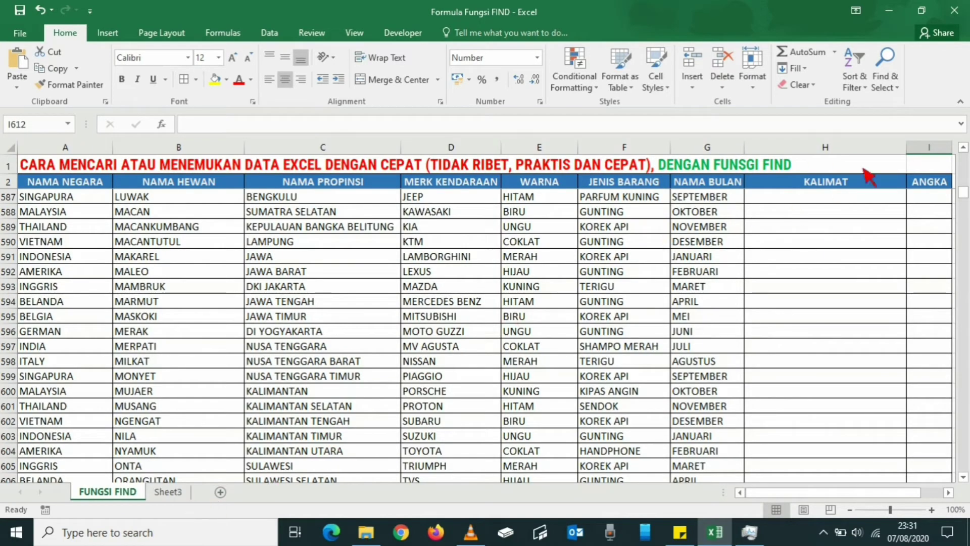
left_click(169, 491)
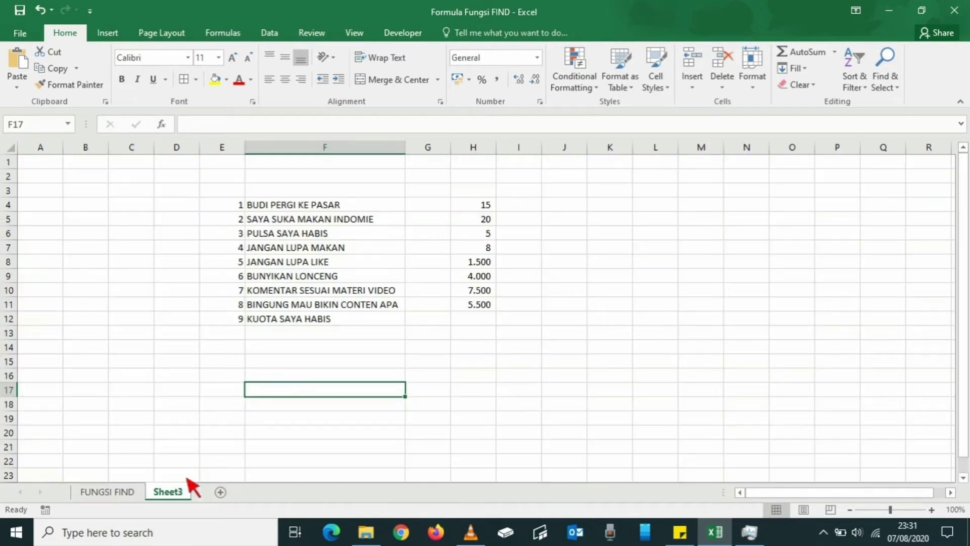
Step: Select Sheet3's sentences F4:F12 and numbers H4:H11, then pick 'SAYA SUKA MAKAN INDOMIE' in F5
left_click_drag(271, 208, 288, 320)
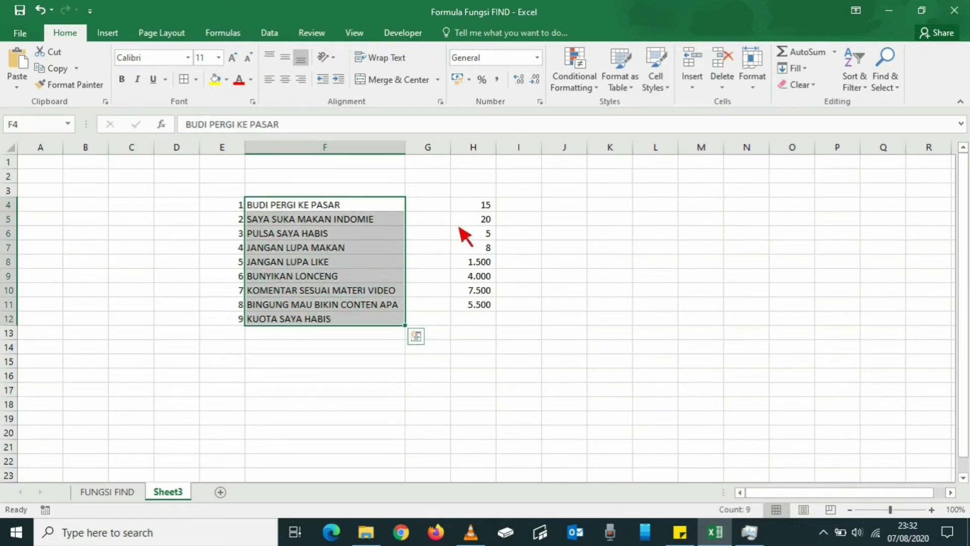
left_click_drag(471, 207, 465, 307)
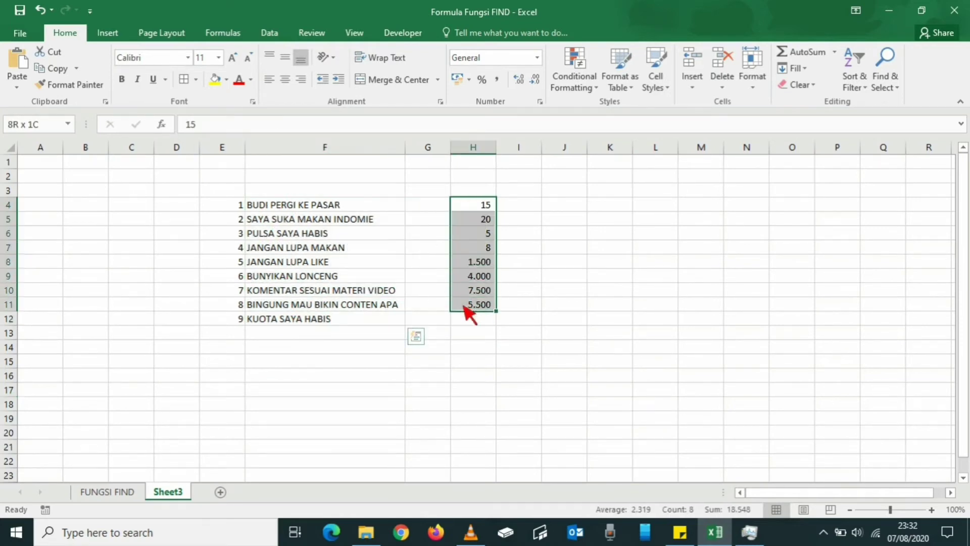
left_click(373, 348)
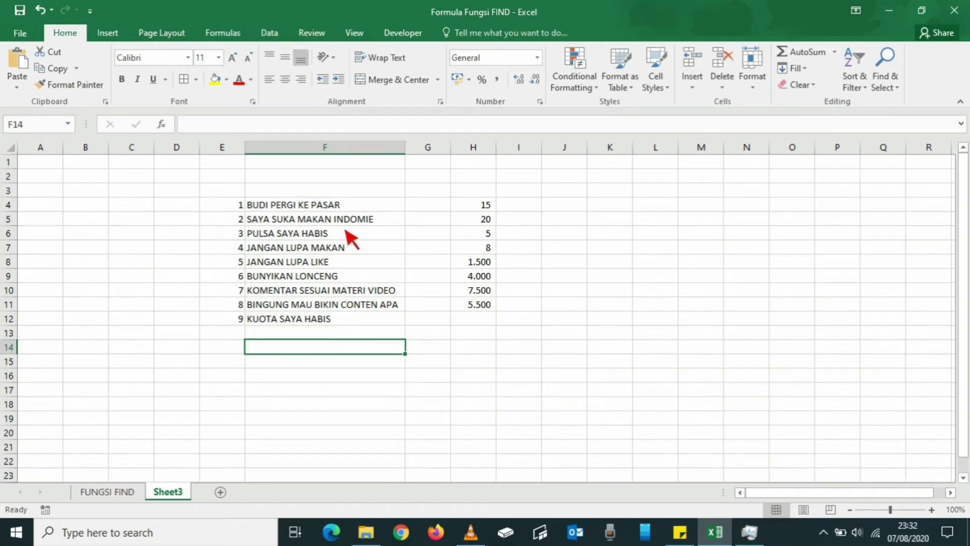
left_click(350, 221)
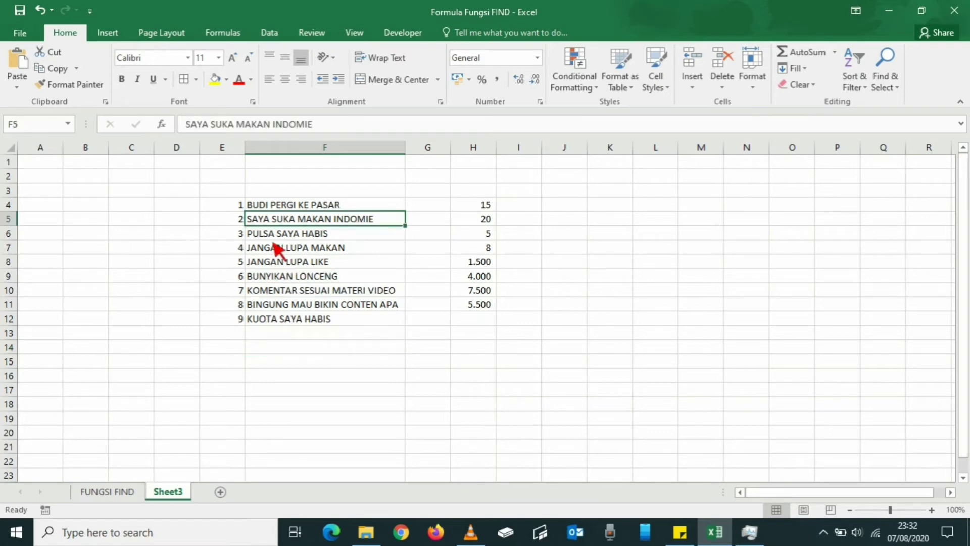
left_click(236, 218)
left_click(280, 226)
left_click(331, 263)
left_click(353, 222)
left_click(366, 129)
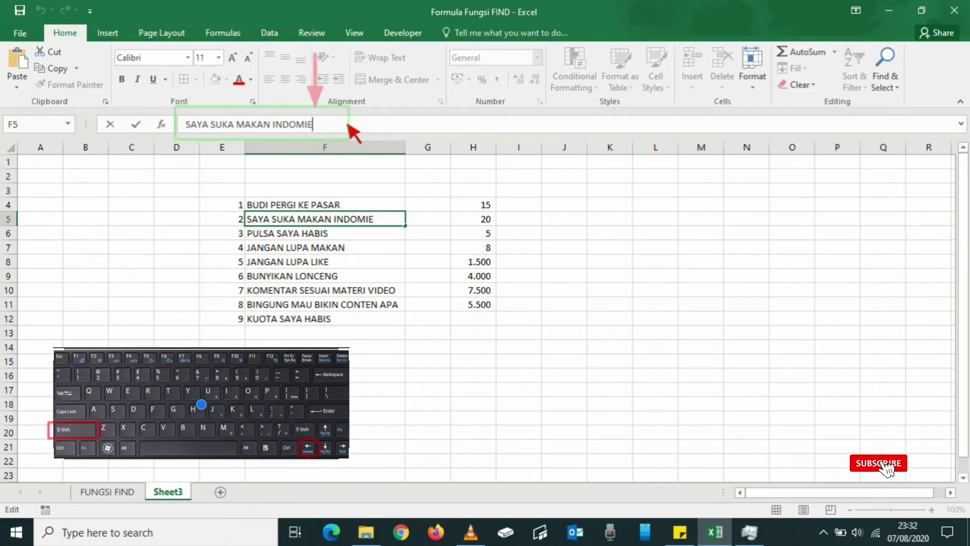
key("shift+Left")
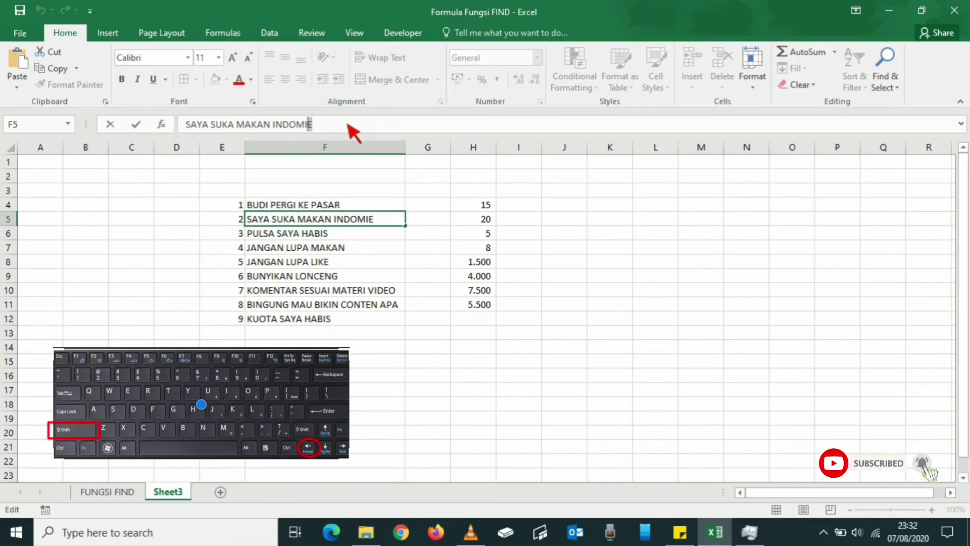
key("shift+Left")
key("shift+Left")
key("shift+Left")
key("shift+Left")
key("shift+Left")
key("shift+Left")
key("shift+Left")
key("shift+Left")
key("shift+Left")
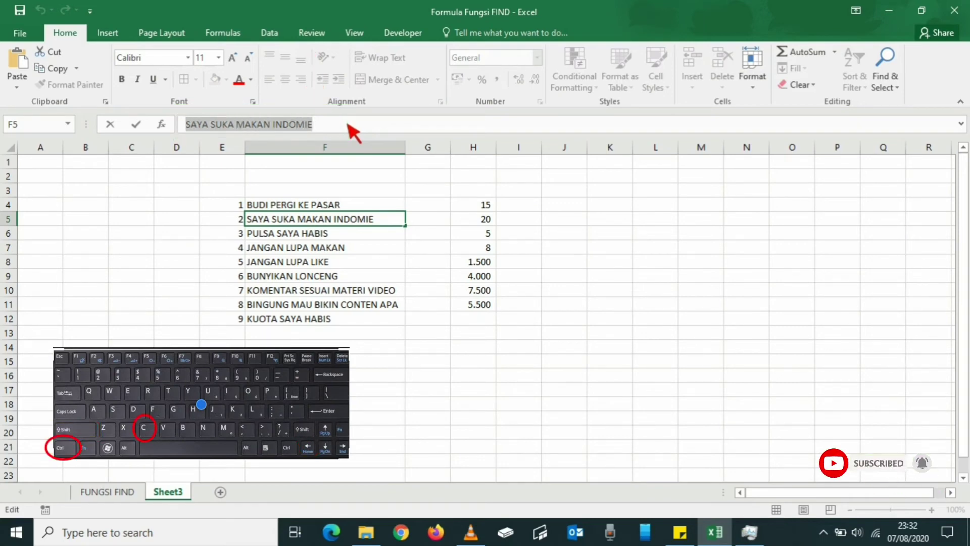
key("ctrl+c")
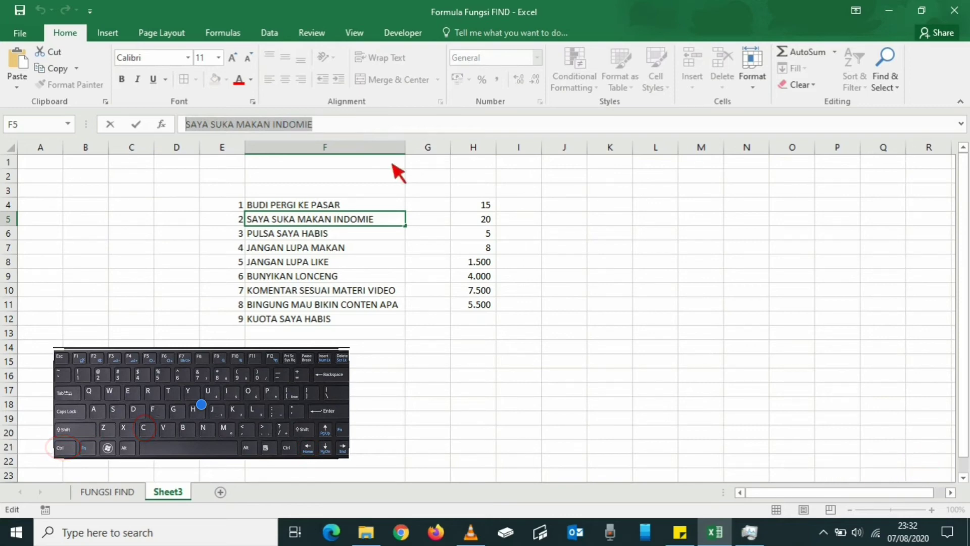
left_click(567, 188)
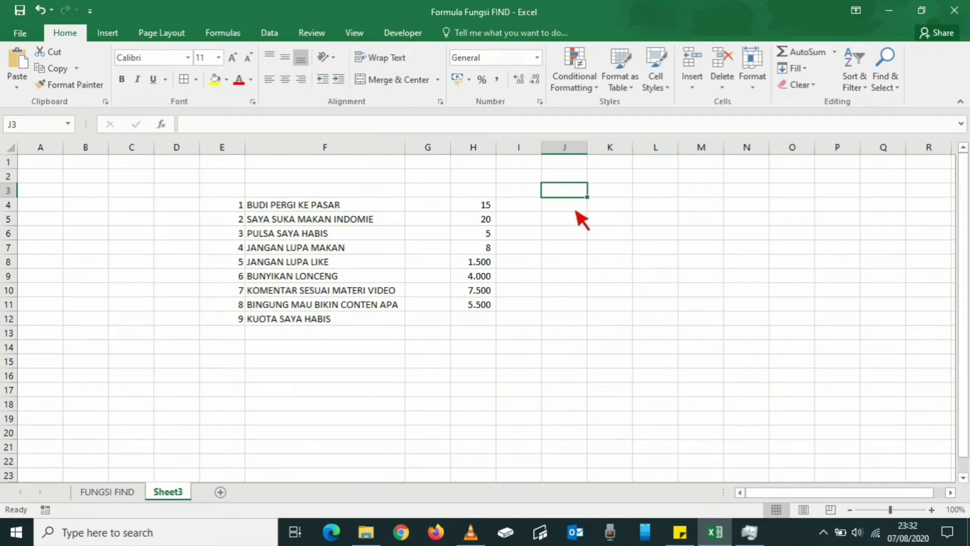
Step: Find 'SAYA SUKA MAKAN INDOMIE' in FUNGSI FIND at H379, then return to Sheet3 with the search open
left_click(122, 491)
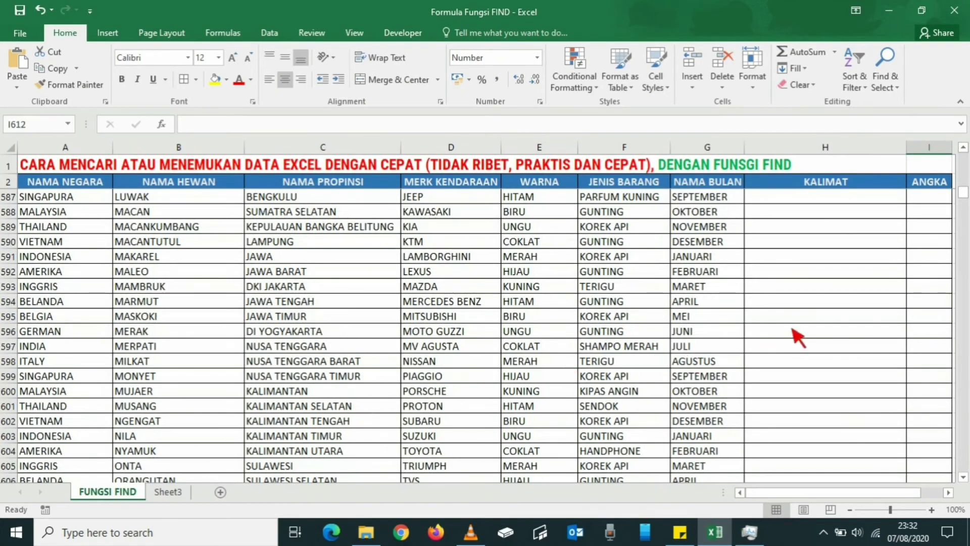
left_click(805, 314)
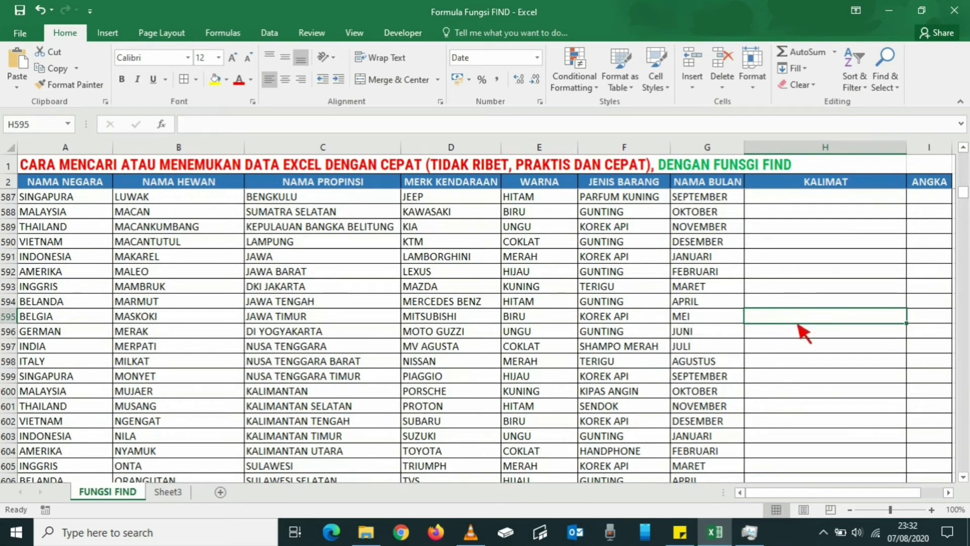
key("ctrl+f")
type("SAYA SUKA MAKAN INDOMIE")
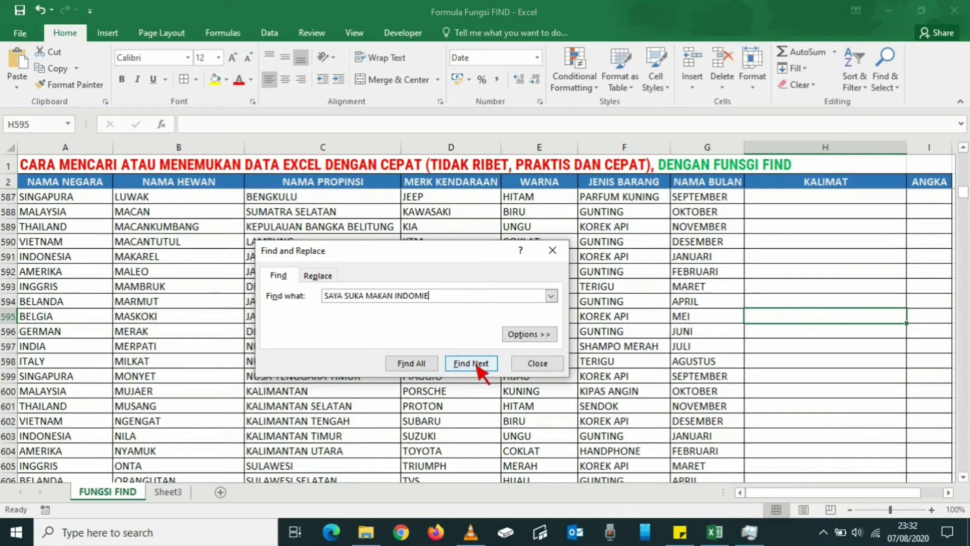
left_click(470, 364)
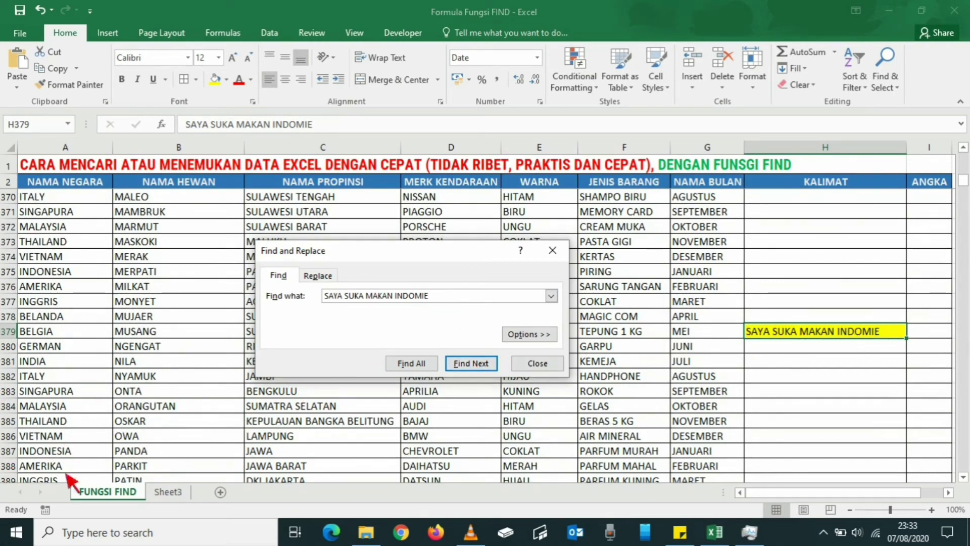
left_click(171, 492)
mouse_move(454, 255)
left_mouse_down()
mouse_move(725, 270)
mouse_move(773, 291)
left_mouse_up()
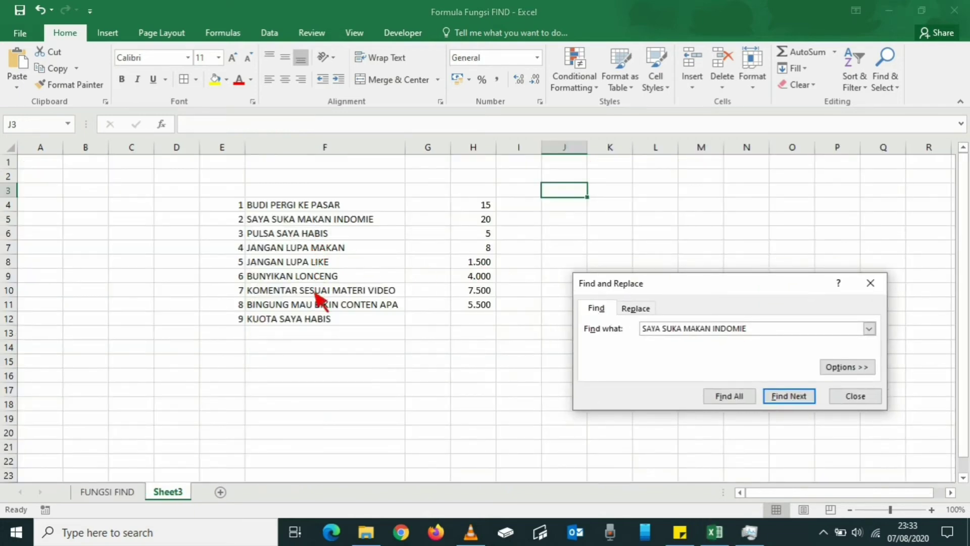
Step: Copy 'JANGAN LUPA LIKE' from Sheet3 cell F8 into the search box
left_click(319, 264)
left_click_drag(285, 125, 172, 125)
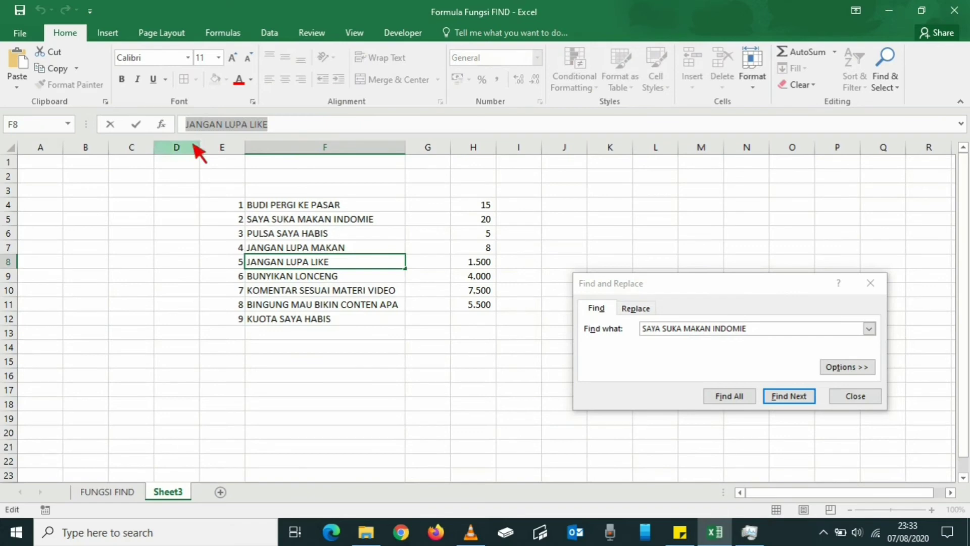
key("ctrl+c")
left_click(638, 343)
key("ctrl+v")
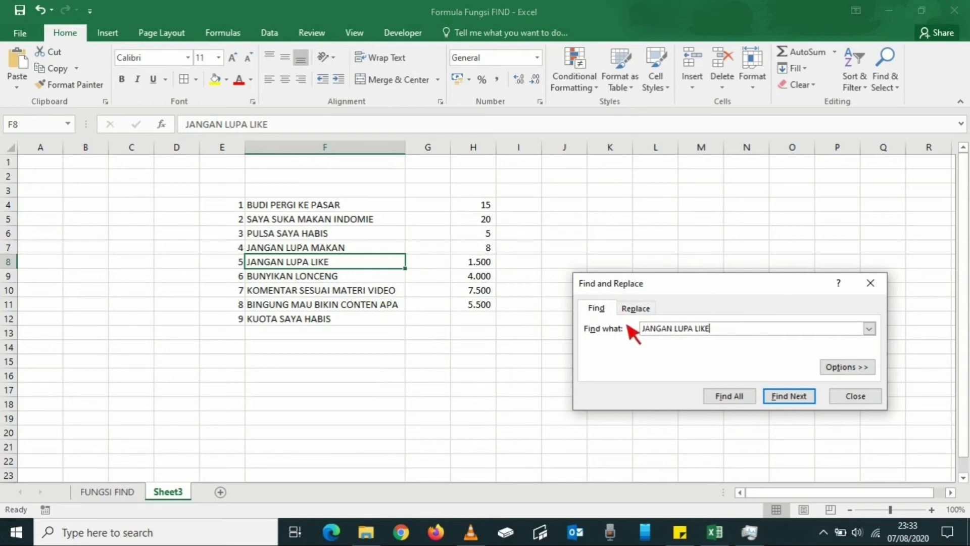
Step: Locate 'JANGAN LUPA LIKE' at H1072 in FUNGSI FIND, close the search, and return to Sheet3
left_click(107, 491)
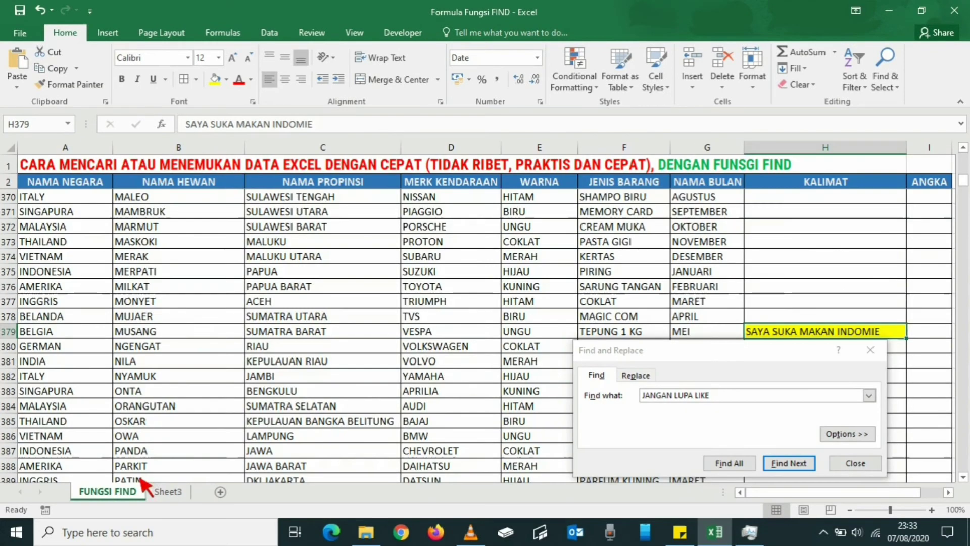
left_click_drag(657, 283, 253, 260)
left_click(386, 374)
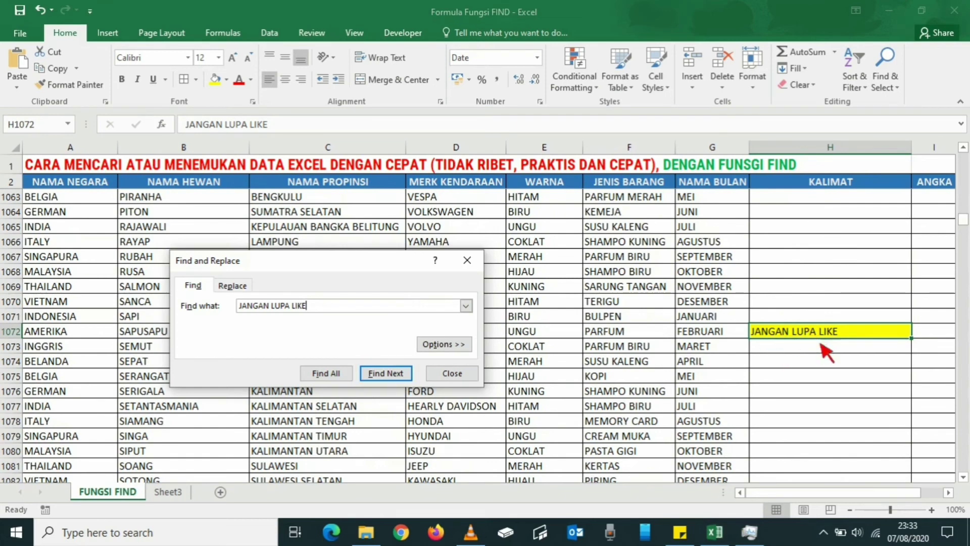
left_click(453, 373)
left_click(172, 492)
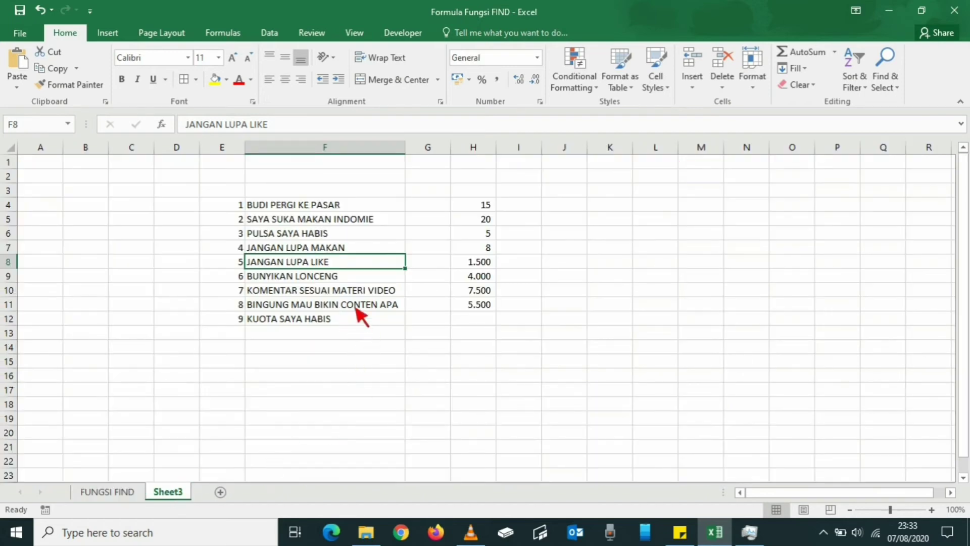
Step: Copy the 'KOMENTAR SESUAI MATERI VIDEO' sentence from F10's formula bar
left_click(348, 292)
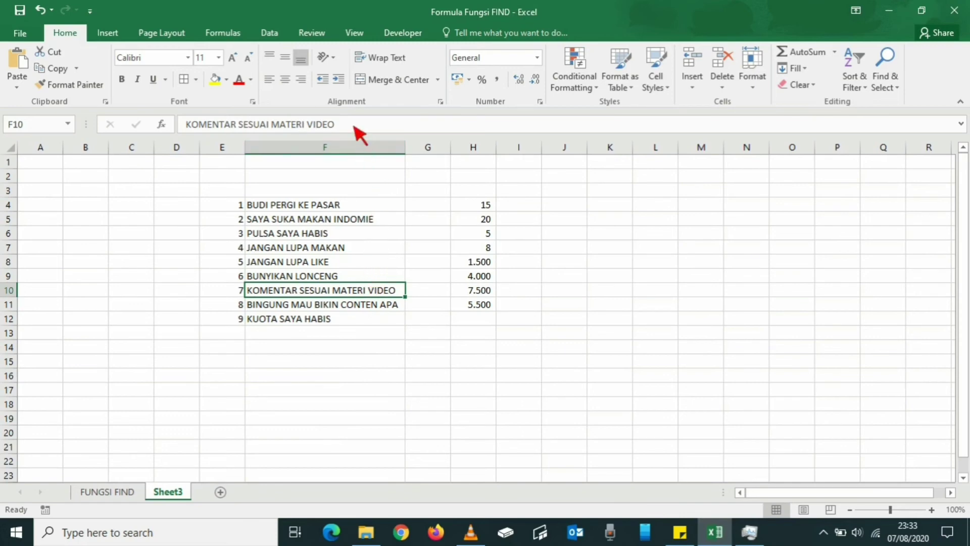
left_click_drag(346, 124, 157, 124)
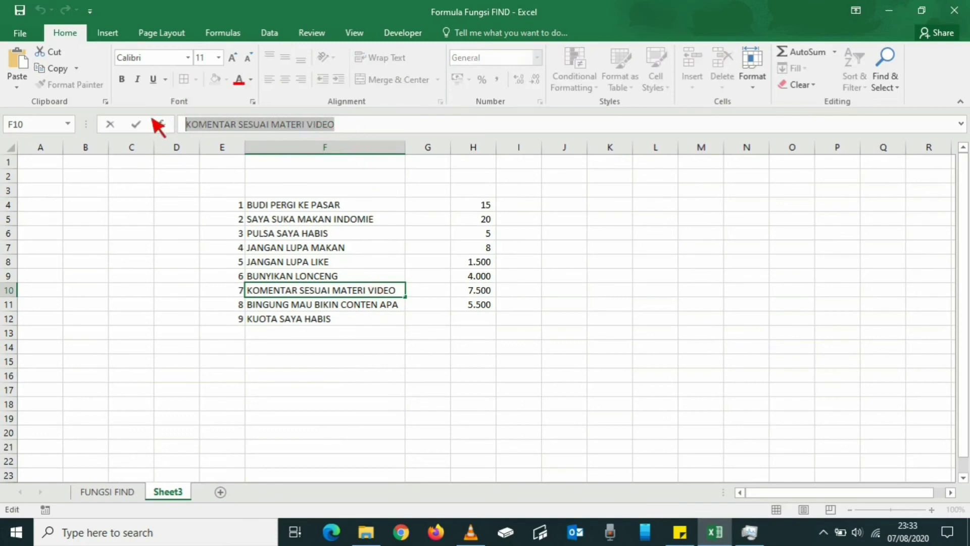
key("Escape")
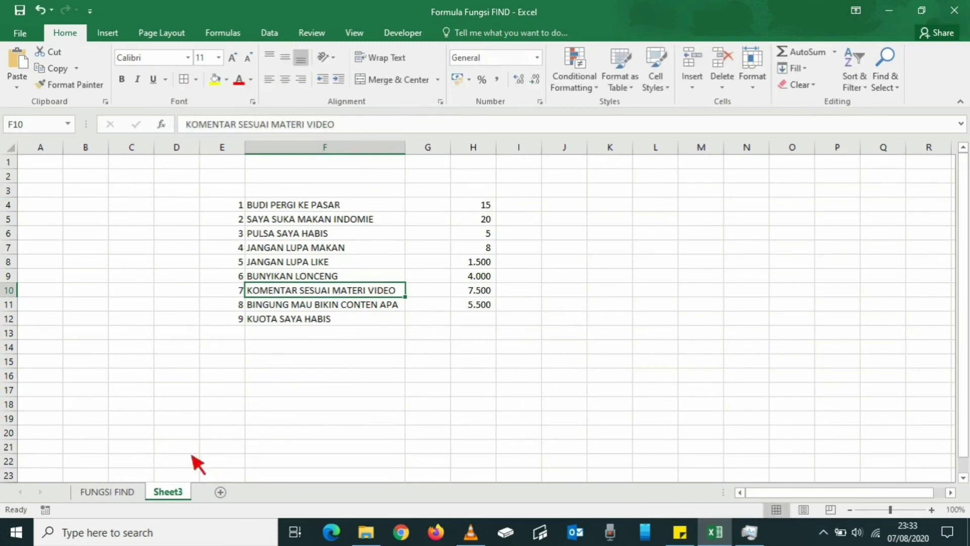
Step: Search FUNGSI FIND for 'KOMENTAR SESUAI MATERI VIDEO', found at H1886, then return to Sheet3
left_click(127, 493)
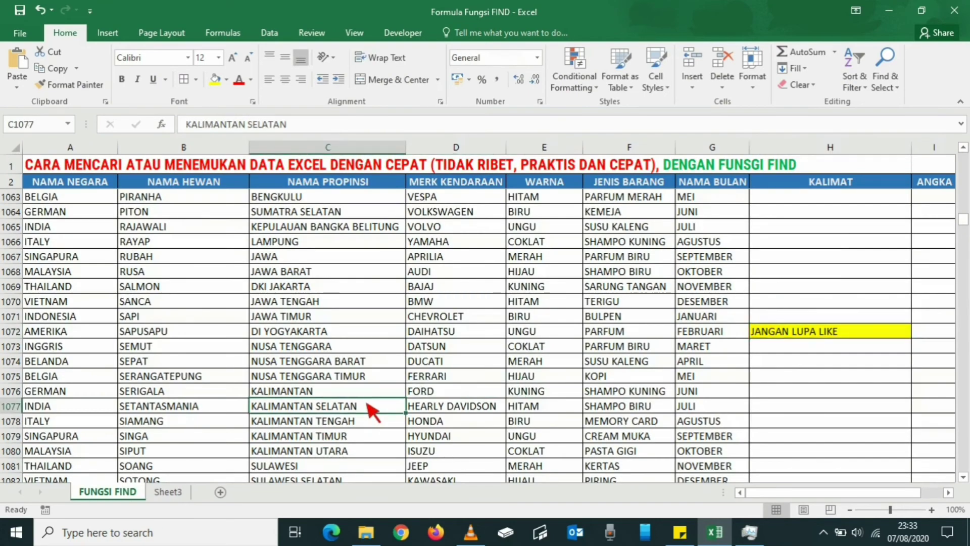
key("ctrl+f")
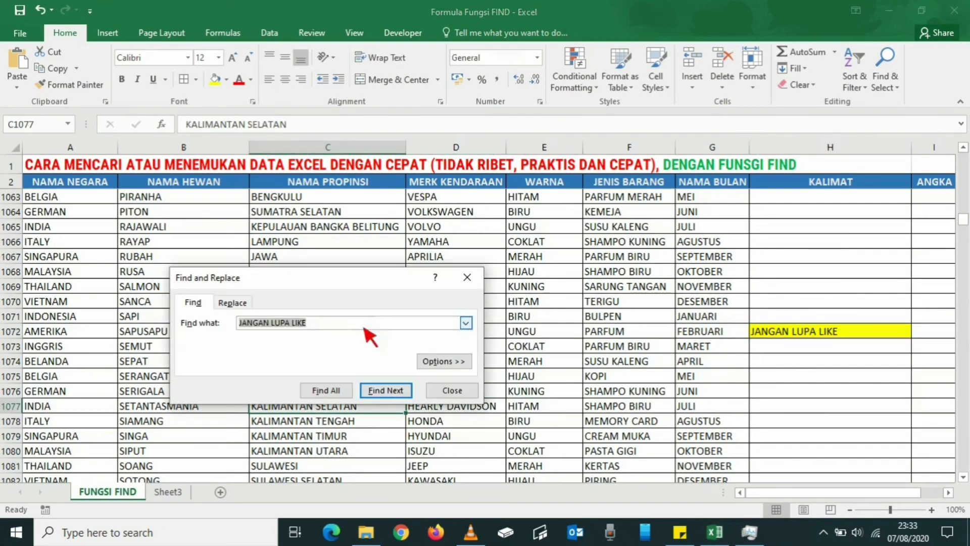
type("KOMENTAR SESUAI MATERI VIDEO")
left_click(389, 394)
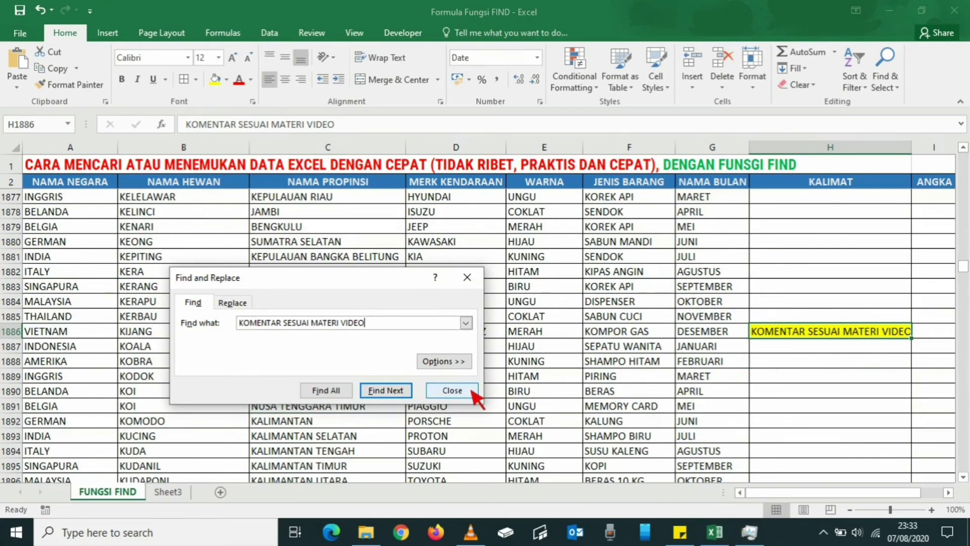
left_click(452, 390)
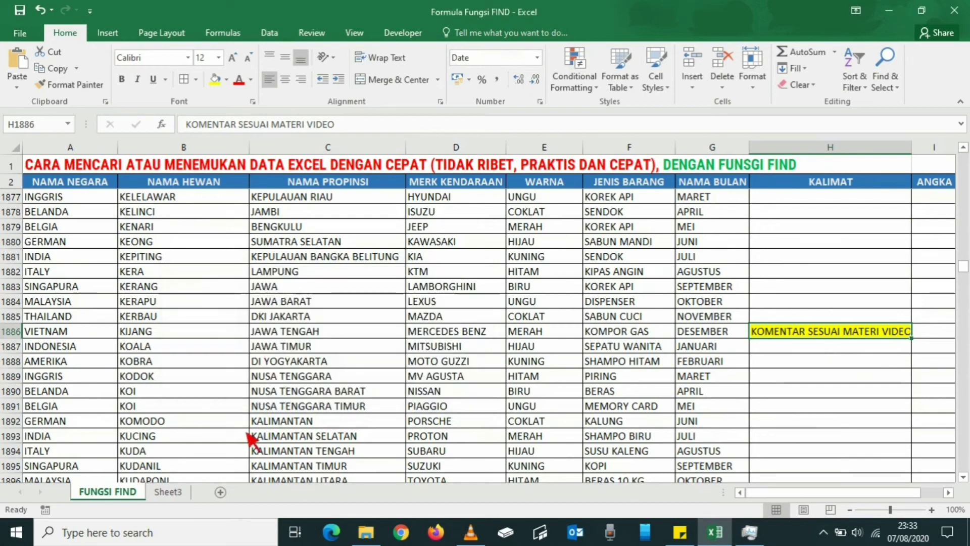
left_click(171, 492)
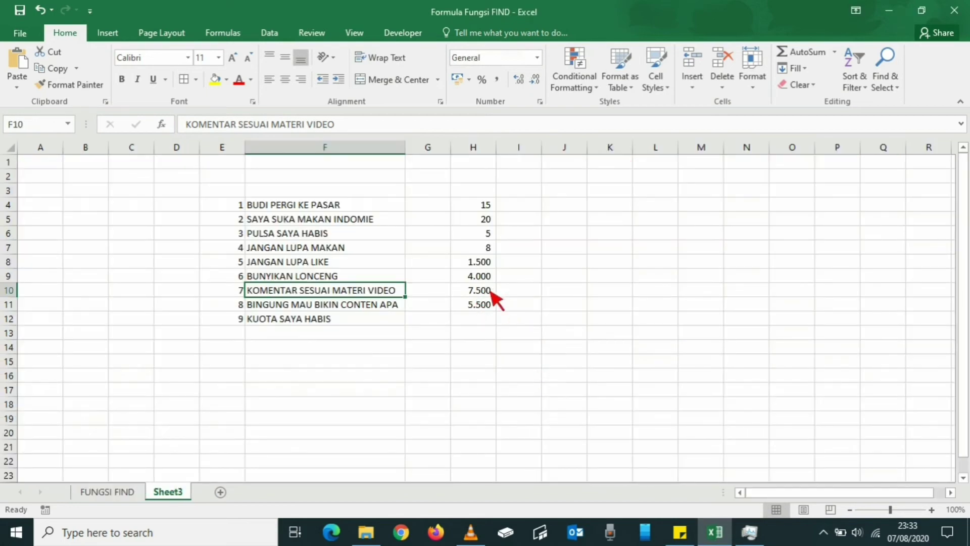
Step: Copy the value 7500 from Sheet3 cell H10's formula bar
left_click(492, 293)
left_click(205, 128)
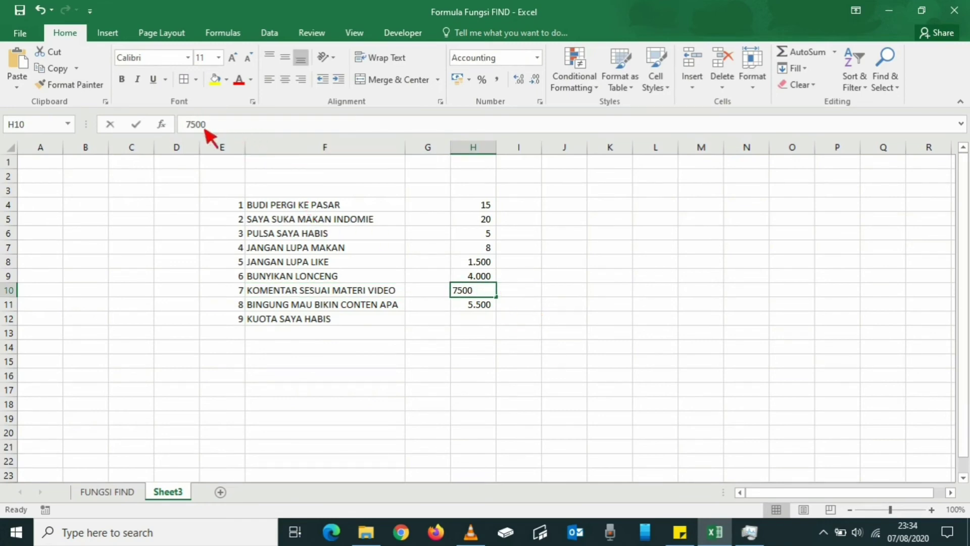
left_click_drag(205, 126, 152, 124)
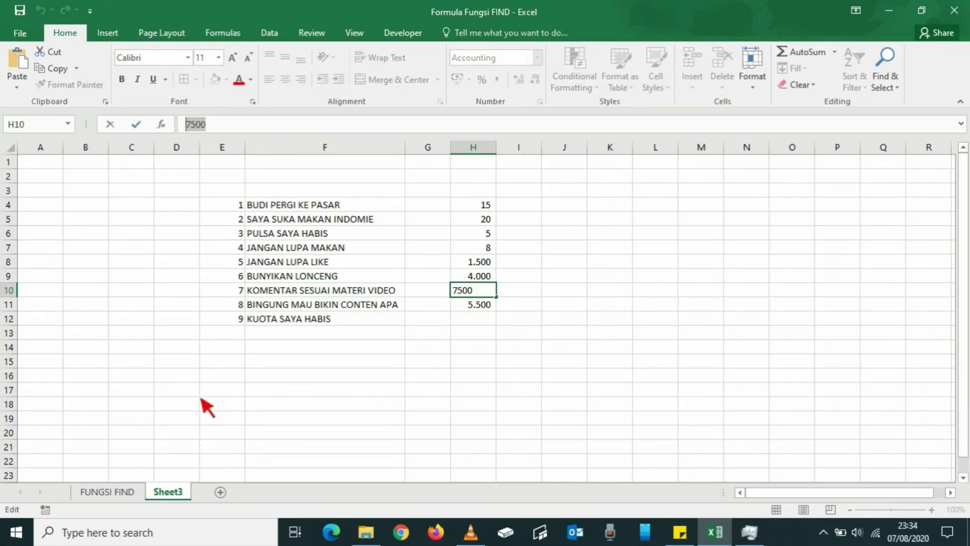
left_click(130, 492)
Step: Search FUNGSI FIND for 7500, locating it in ANGKA cell I690, then close the search
left_click(302, 381)
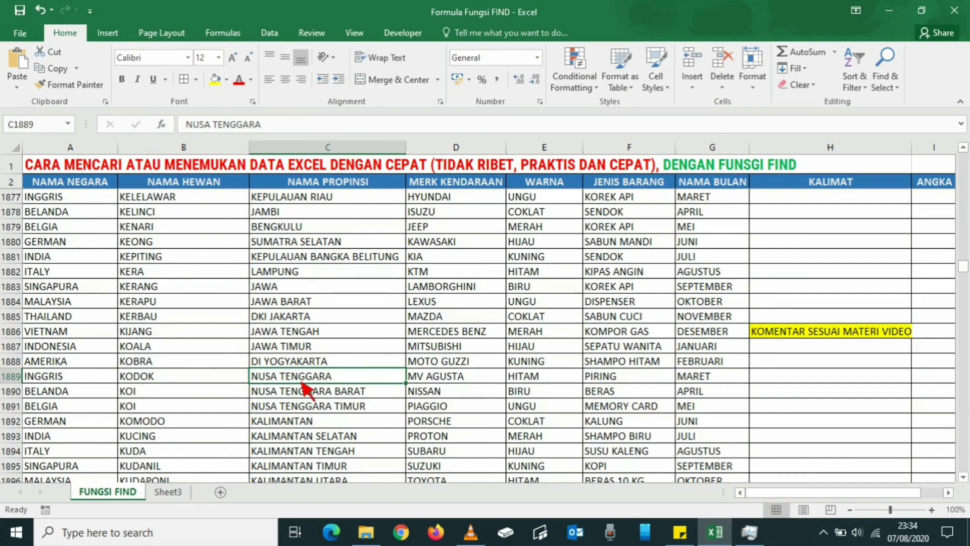
key("ctrl+f")
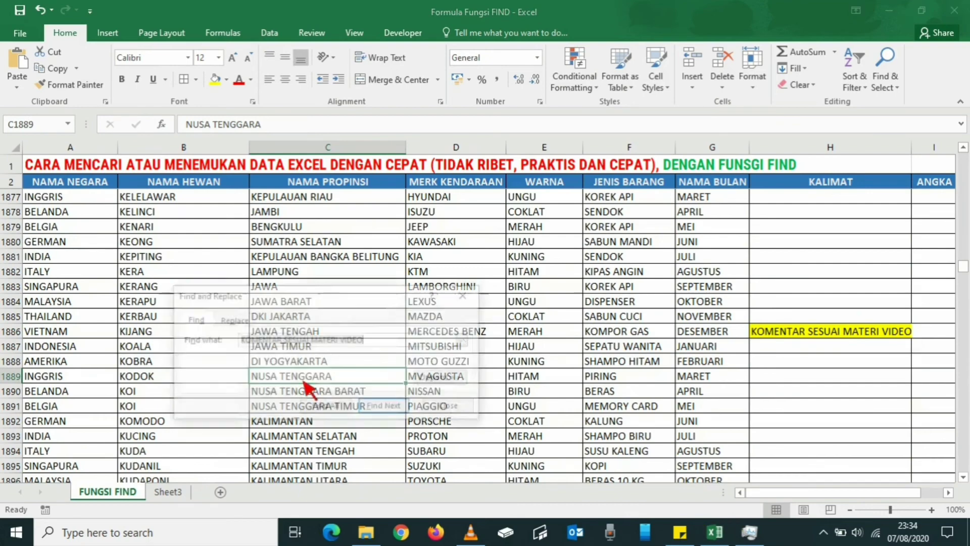
type("7500")
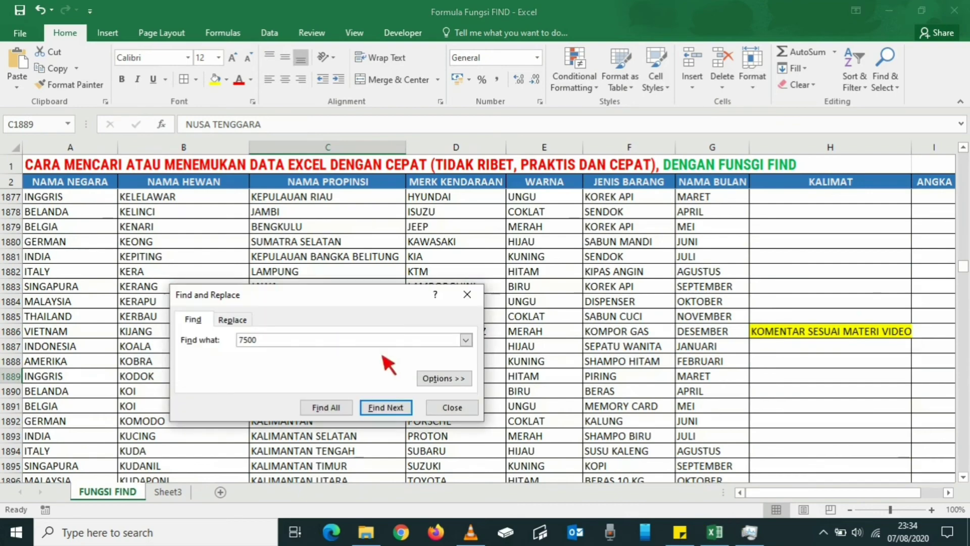
left_click(386, 408)
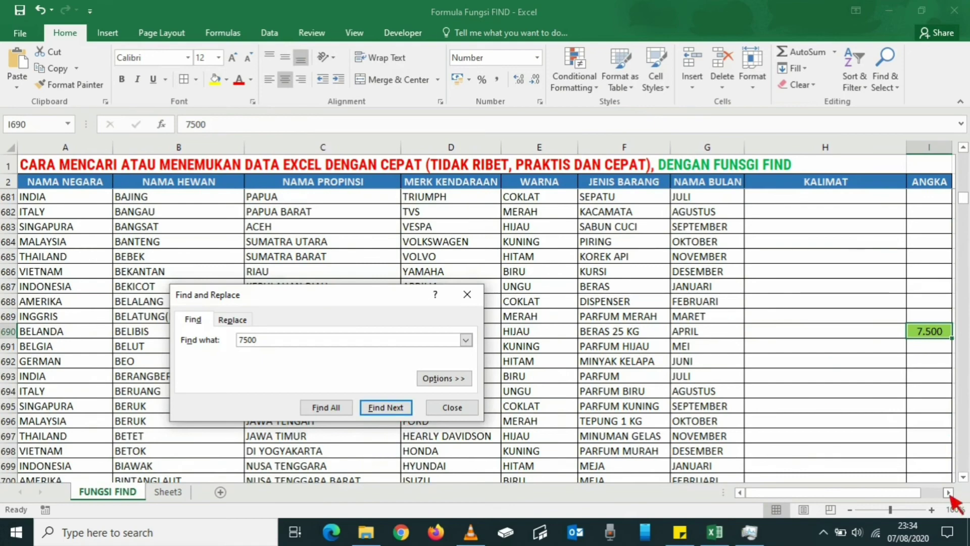
left_click(948, 493)
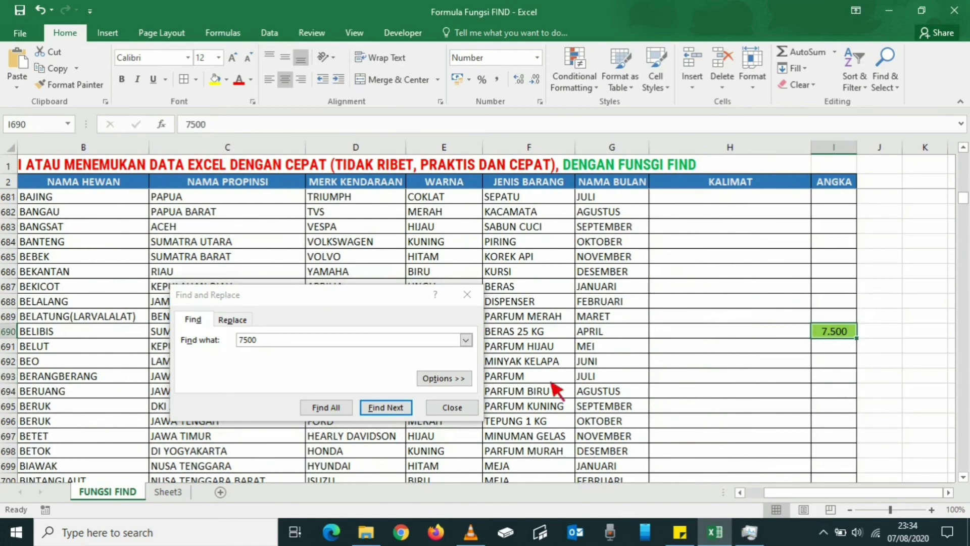
left_click(457, 407)
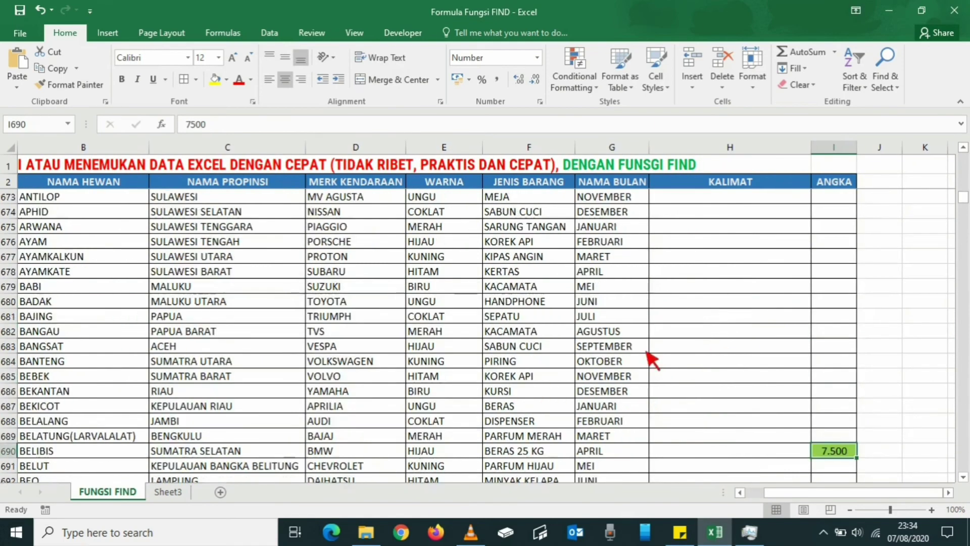
left_click(739, 492)
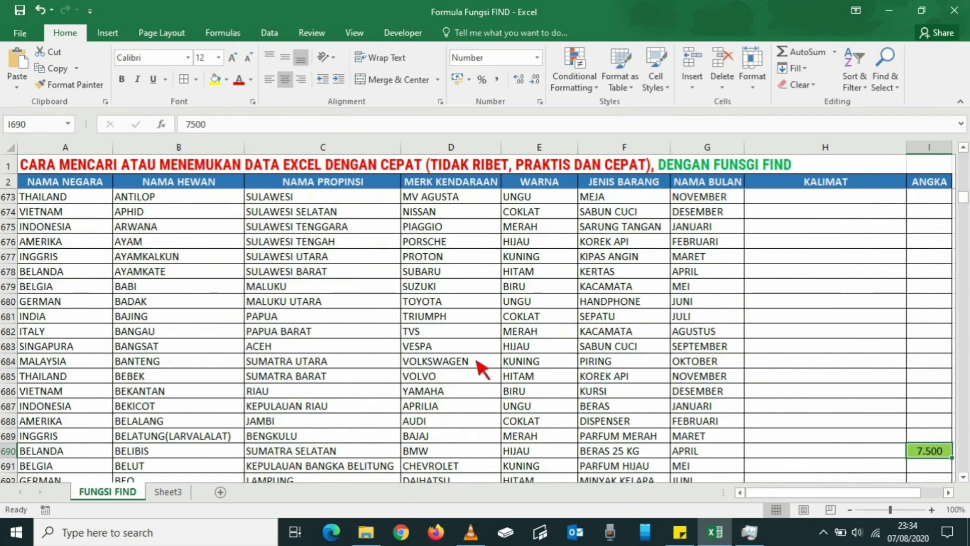
scroll(482, 369, "up", 15)
scroll(483, 364, "up", 18)
scroll(485, 359, "up", 20)
scroll(487, 354, "up", 15)
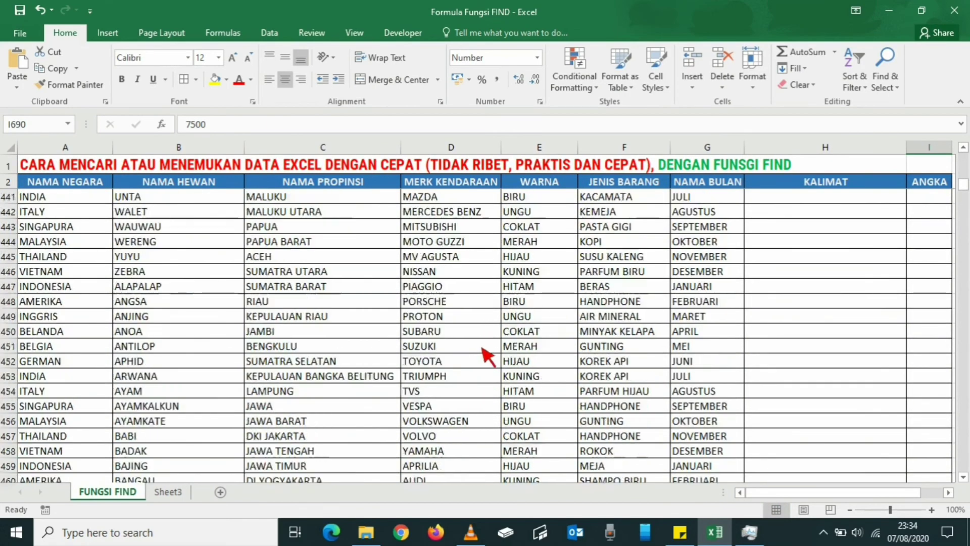
scroll(485, 354, "up", 20)
scroll(485, 354, "up", 20)
scroll(485, 353, "up", 20)
scroll(485, 353, "up", 16)
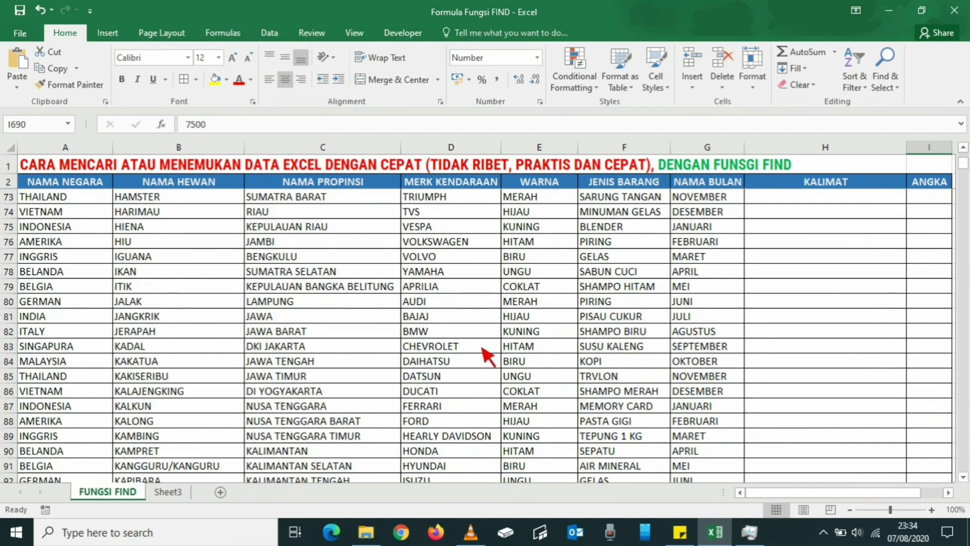
scroll(482, 354, "up", 16)
left_click_drag(780, 493, 782, 492)
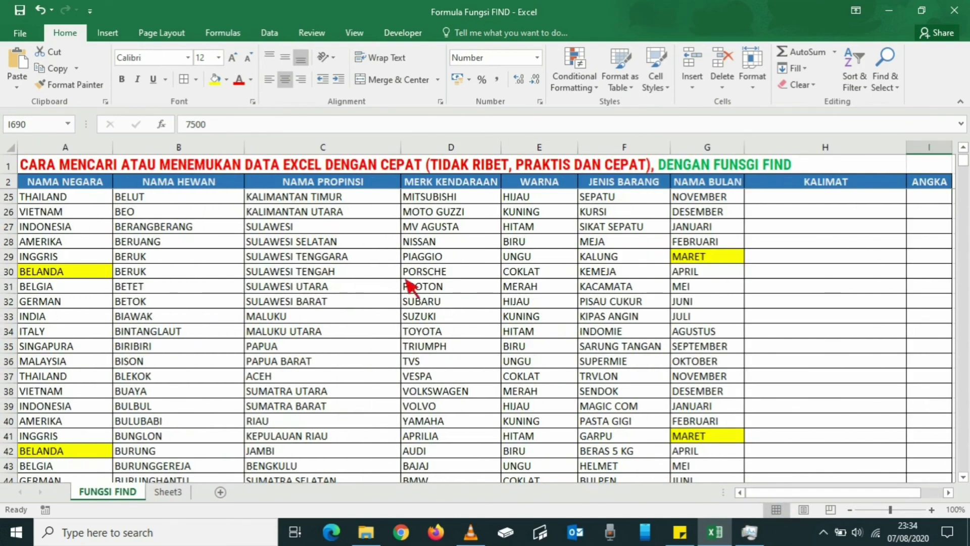
left_click(400, 273)
scroll(450, 272, "up", 7)
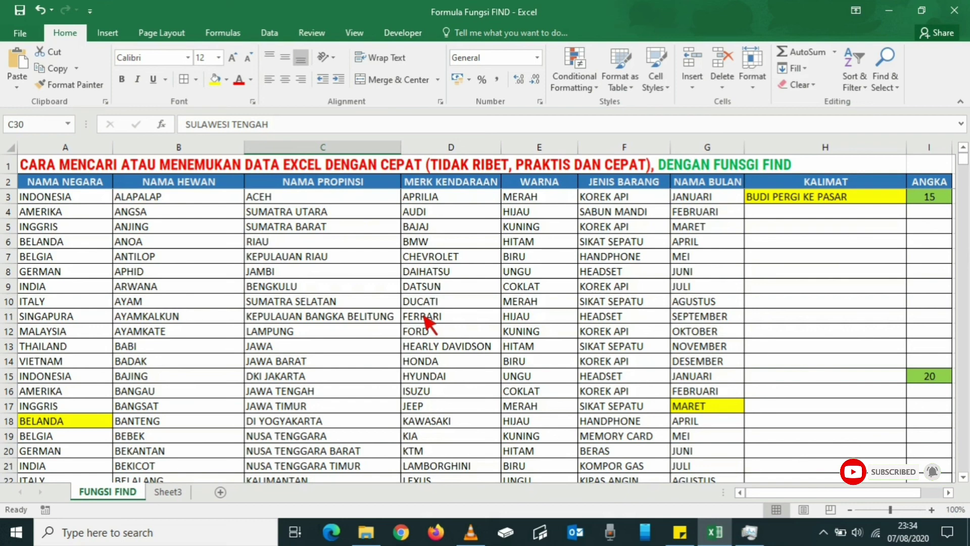
left_click(386, 317)
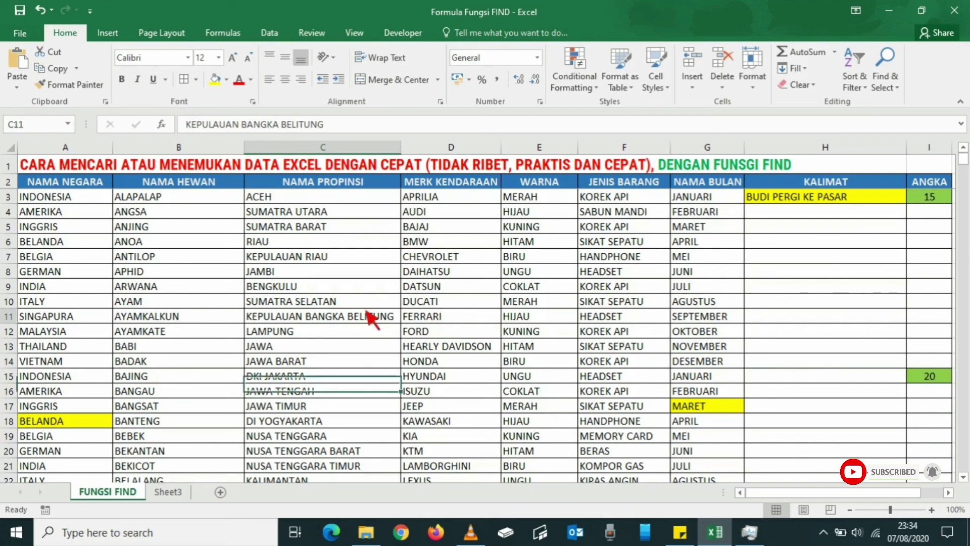